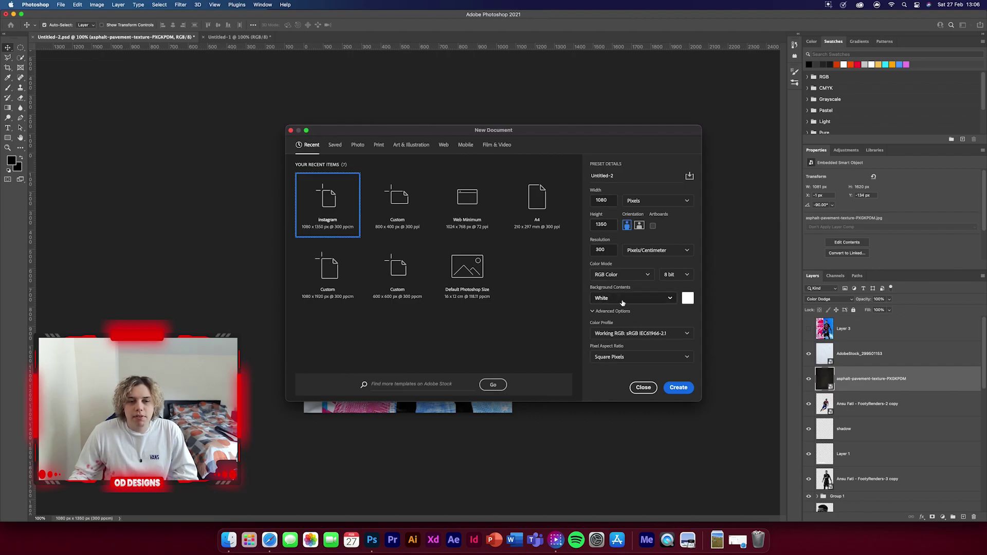
# Create the 1080 x 1350 px Instagram document and draw a crimson-red filled rectangle covering a little under half of the canvas's left side
pyautogui.click(676, 387)
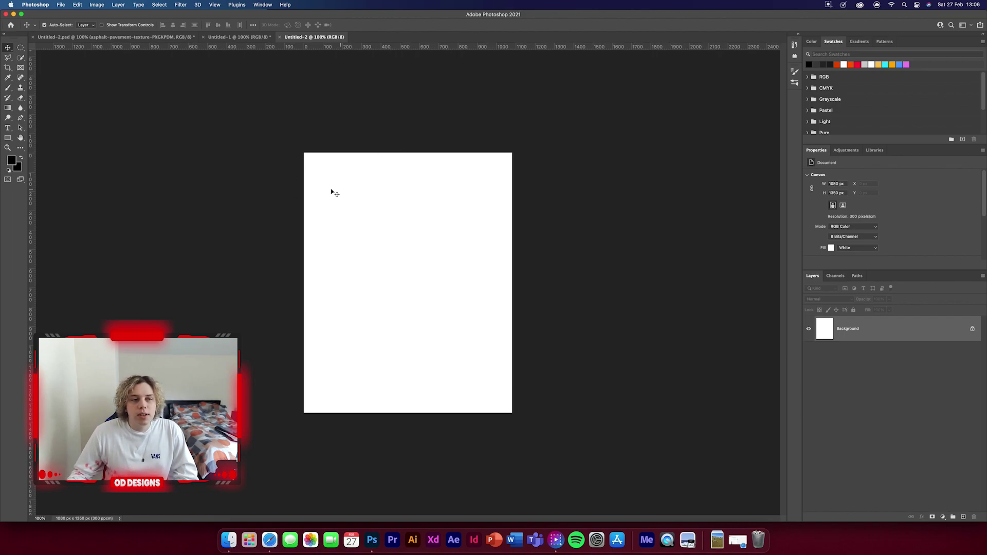
pyautogui.click(8, 138)
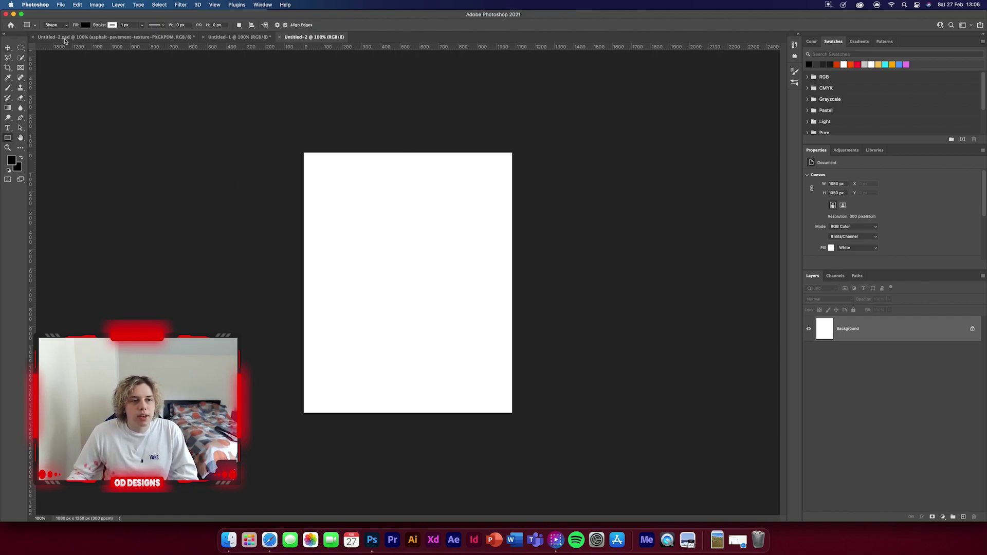
pyautogui.click(85, 26)
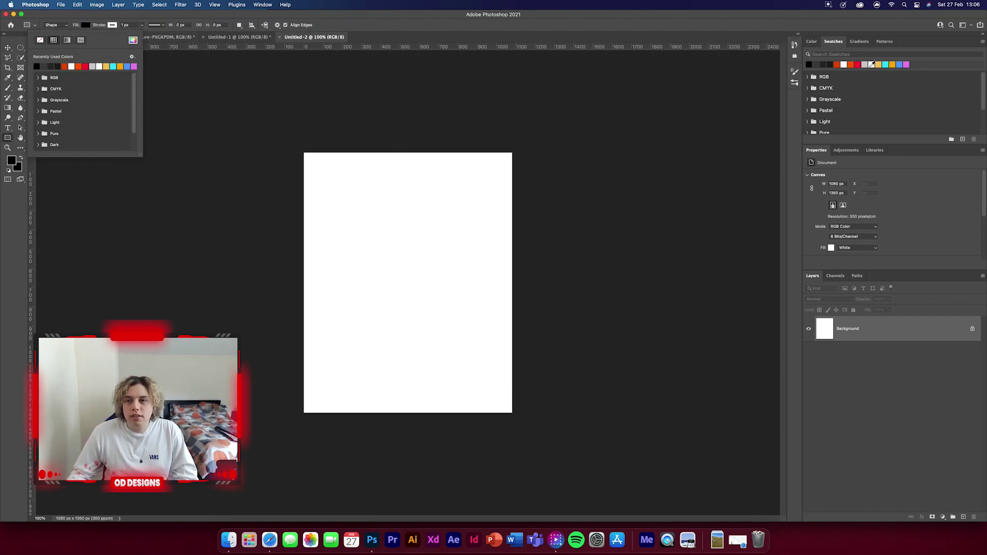
pyautogui.click(10, 162)
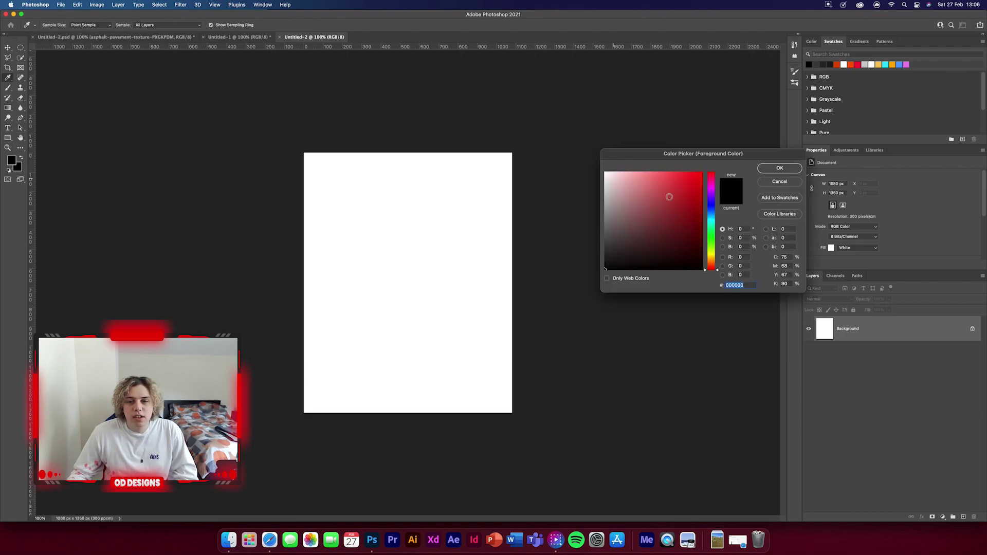
pyautogui.click(694, 173)
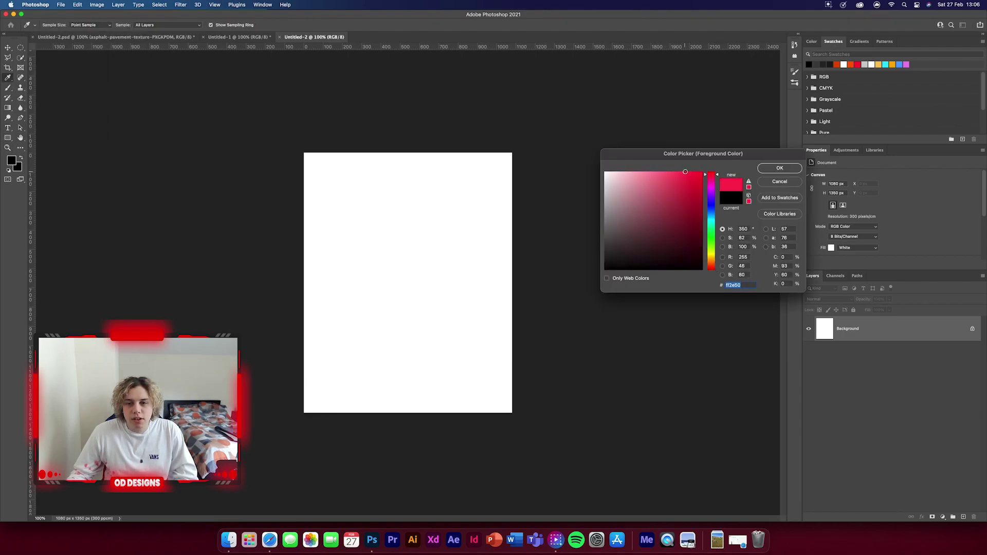
pyautogui.click(780, 169)
pyautogui.moveTo(292, 148); pyautogui.dragTo(397, 433)
pyautogui.click(7, 48)
pyautogui.click(178, 198)
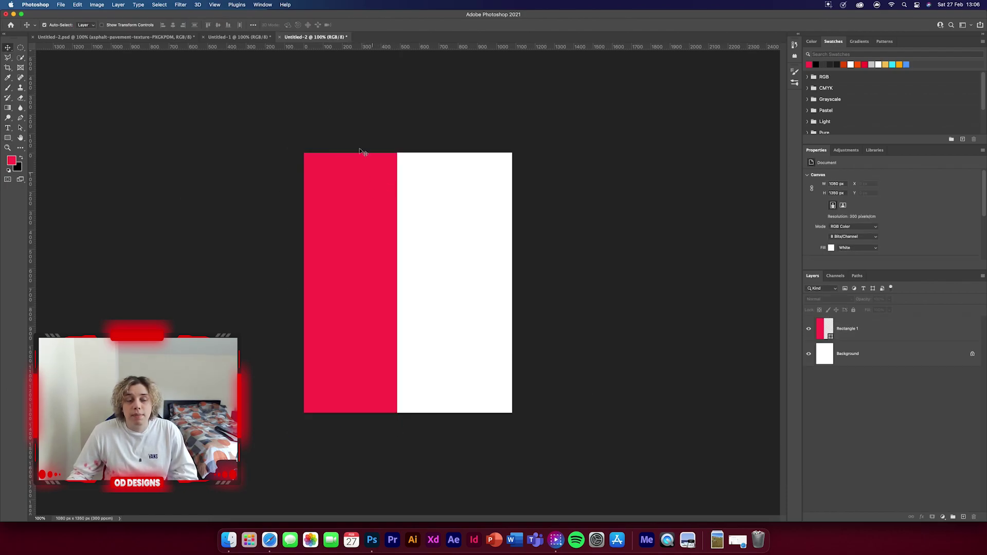
# In the Untitled-1 document, show the texture group, hide the THANK YOU FOR DOWNLOADING text and expand the texture group
pyautogui.click(252, 36)
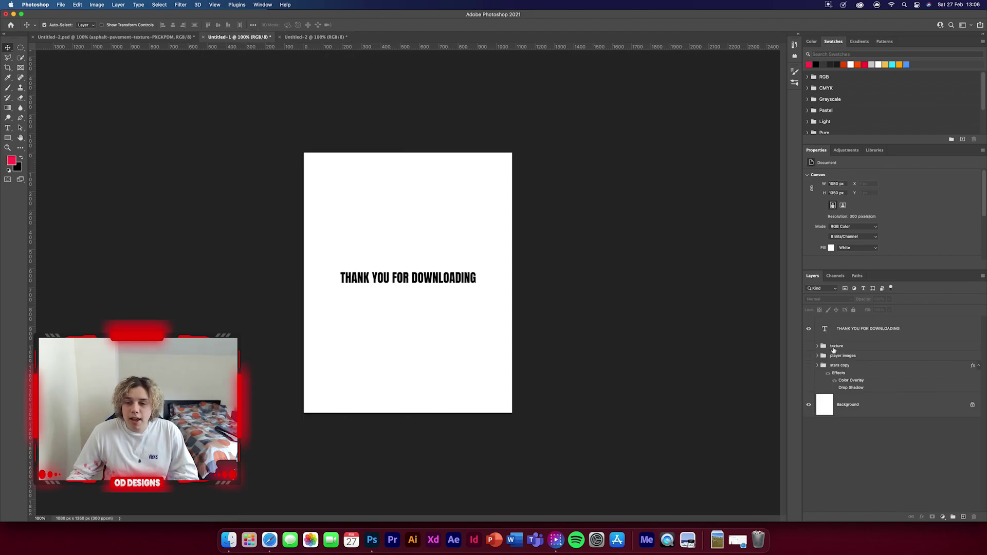
pyautogui.click(809, 347)
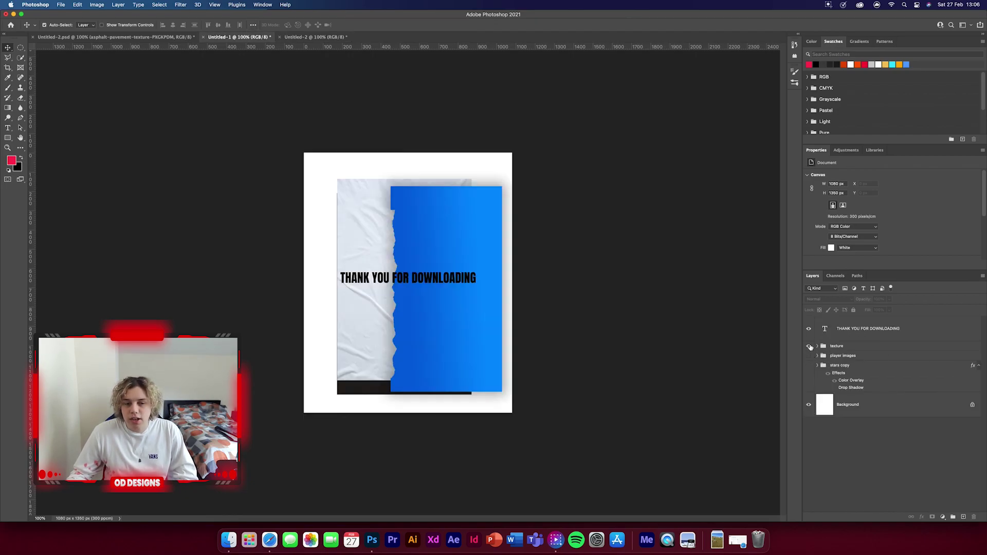
pyautogui.click(809, 329)
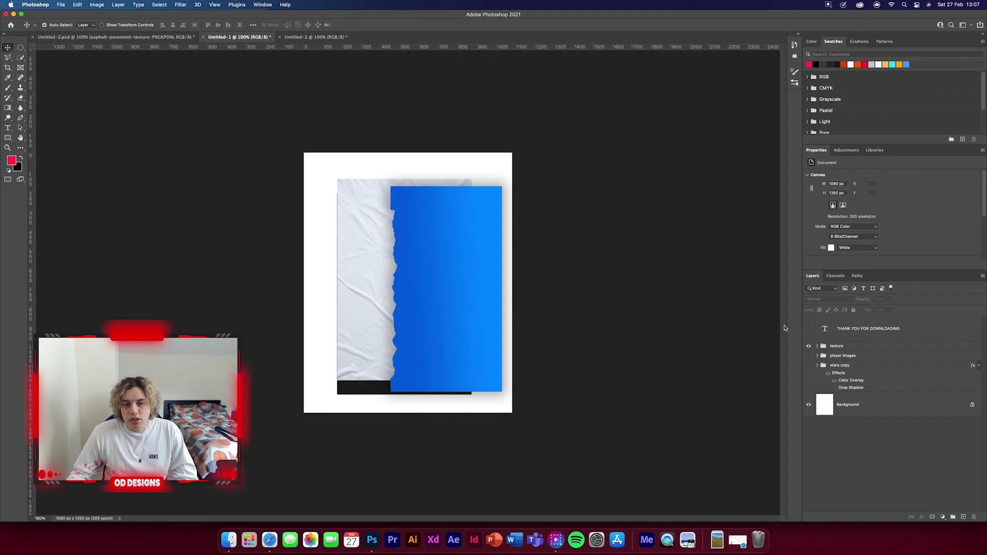
pyautogui.click(817, 347)
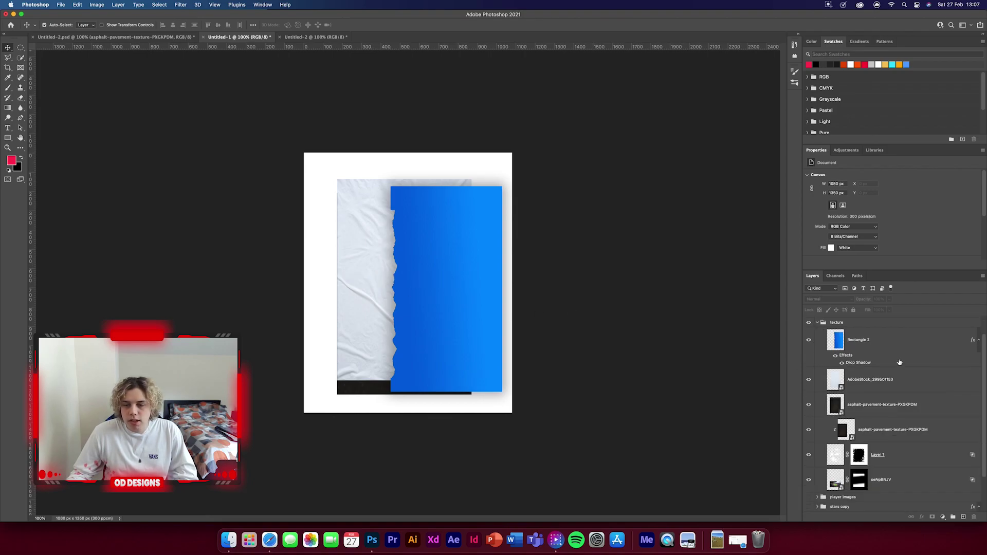
# Copy the blue torn-edge Rectangle 2 layer into the new Untitled-2 document and enlarge it to about 118% to fill the canvas's right side
pyautogui.click(903, 352)
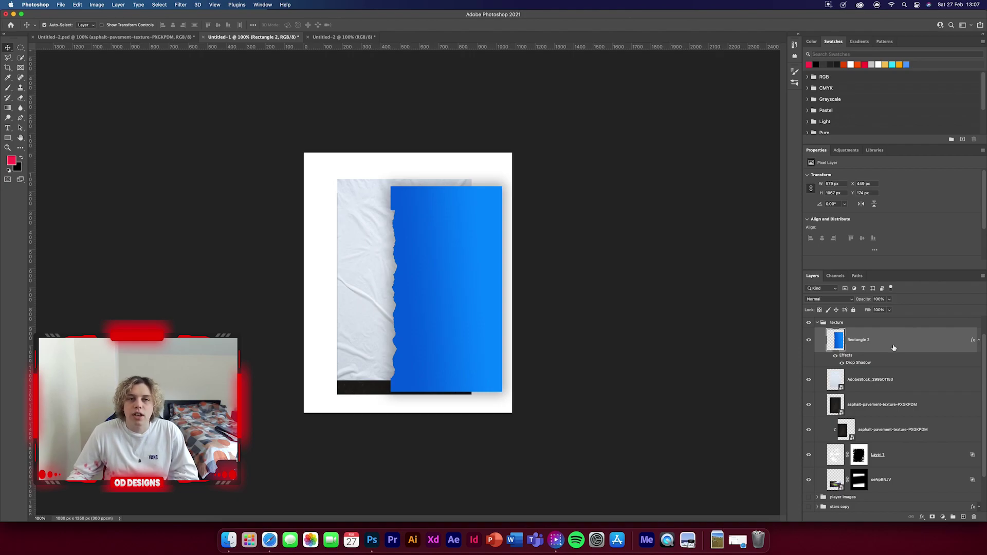
pyautogui.moveTo(893, 348); pyautogui.dragTo(473, 316)
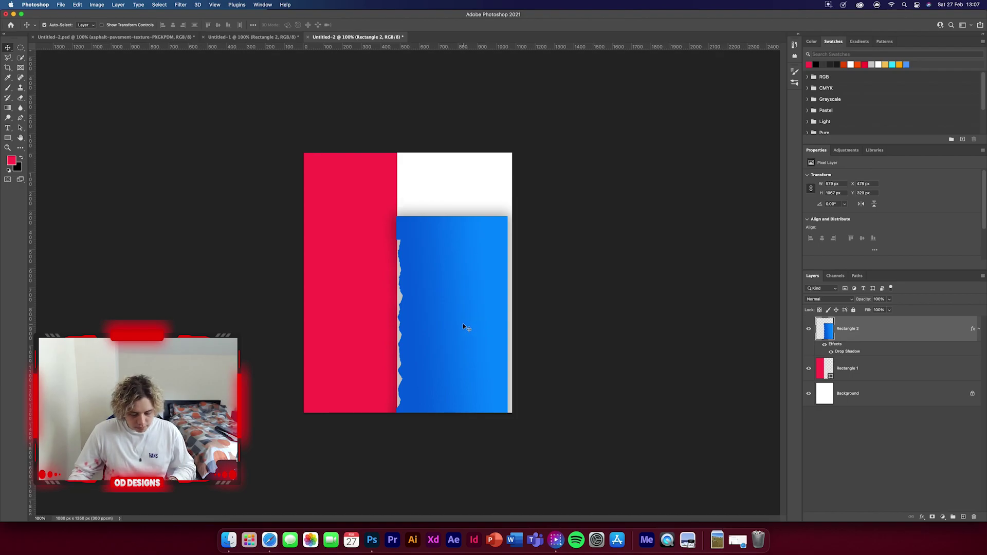
pyautogui.press('super+t')
pyautogui.moveTo(456, 218); pyautogui.dragTo(451, 181)
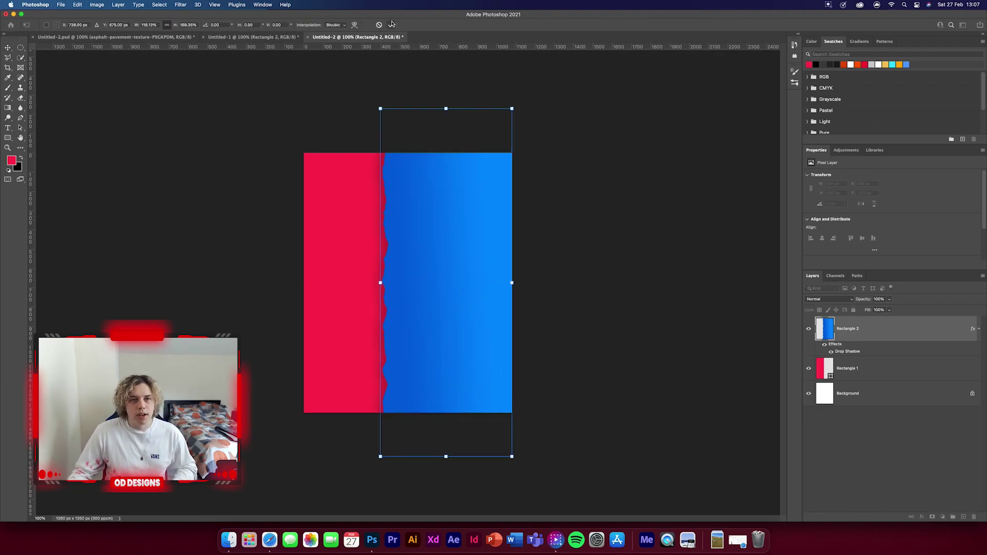
pyautogui.click(391, 25)
pyautogui.click(632, 263)
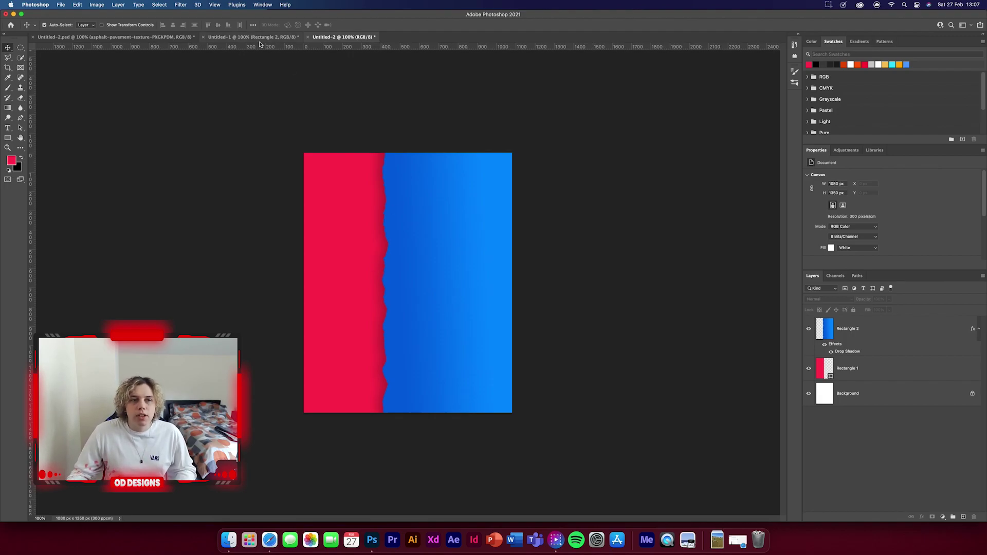
# Copy the masked stadium image from Untitled-1 into Untitled-2 and enlarge it to about 1140 x 643 px across the bottom of the canvas
pyautogui.click(241, 37)
pyautogui.scroll(-3, 846, 379)
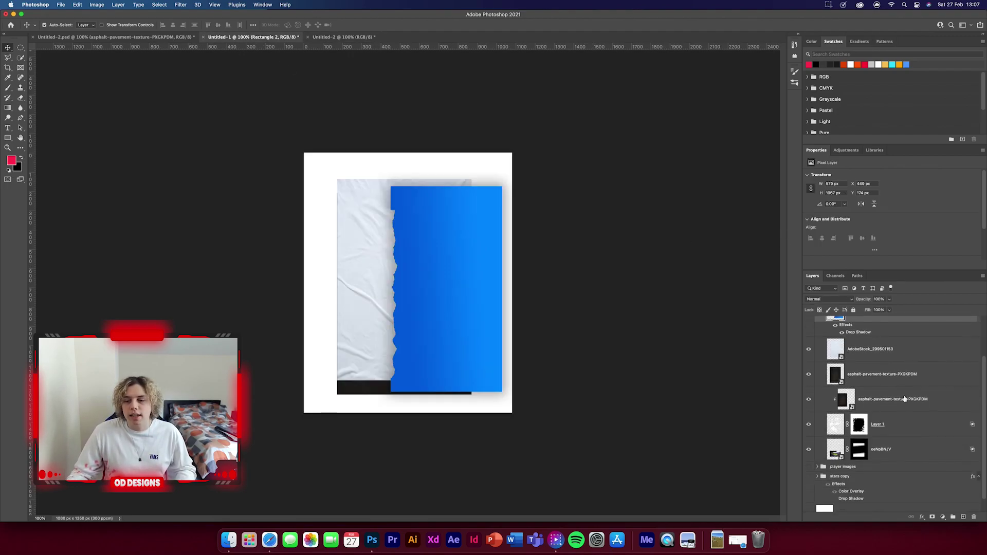
pyautogui.scroll(-1, 905, 400)
pyautogui.click(867, 440)
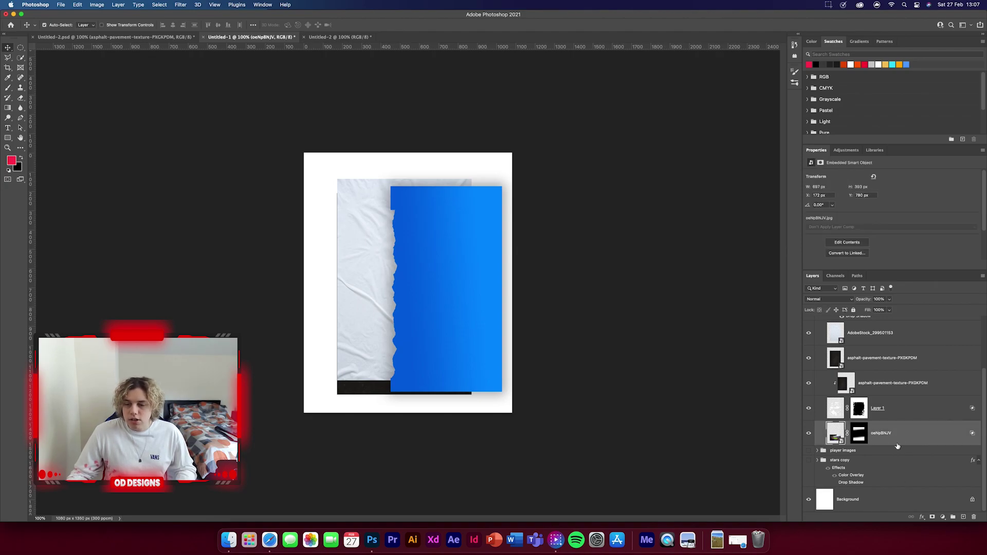
pyautogui.moveTo(935, 440); pyautogui.dragTo(413, 378)
pyautogui.press('super+t')
pyautogui.moveTo(403, 325); pyautogui.dragTo(404, 304)
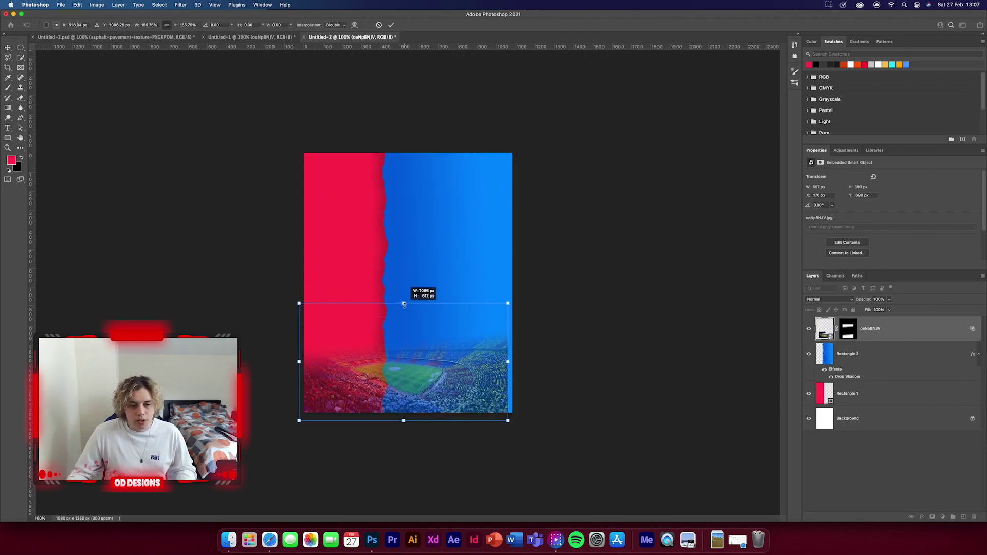
pyautogui.moveTo(411, 347); pyautogui.dragTo(414, 347)
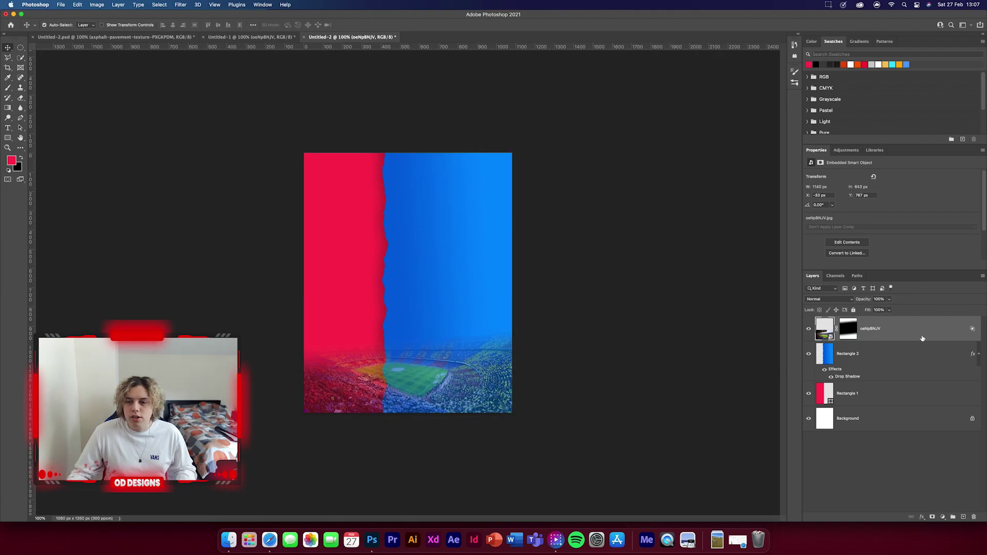
# Set the stadium layer's Blend If dark underlying-layer range to 0 / 211 and its blend mode to Screen
pyautogui.doubleClick(922, 338)
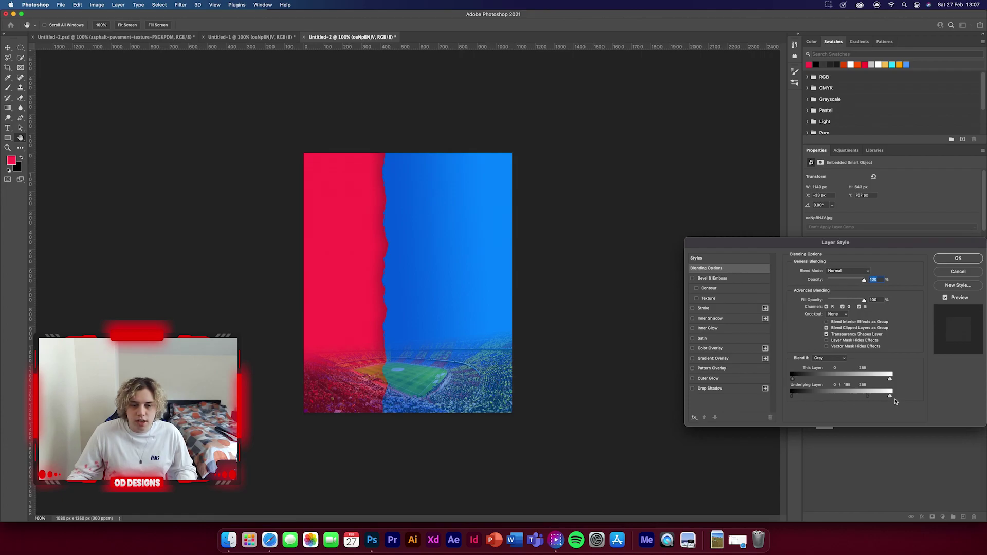
pyautogui.moveTo(868, 401); pyautogui.dragTo(893, 395)
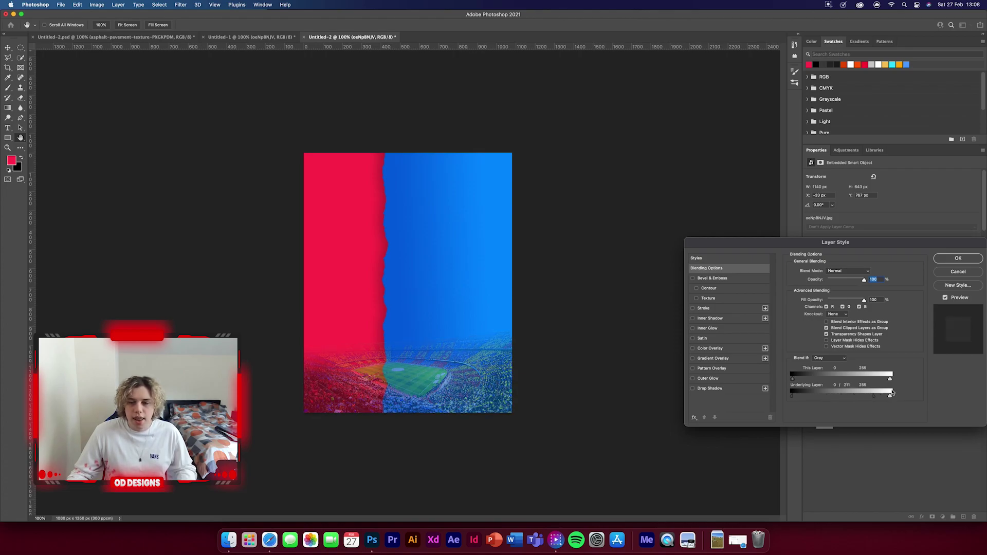
pyautogui.click(946, 260)
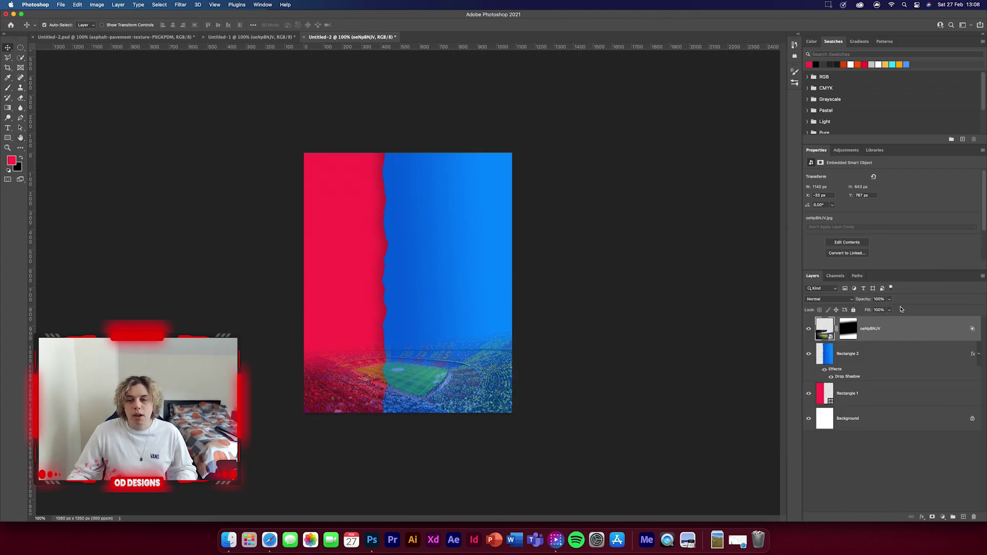
pyautogui.click(828, 300)
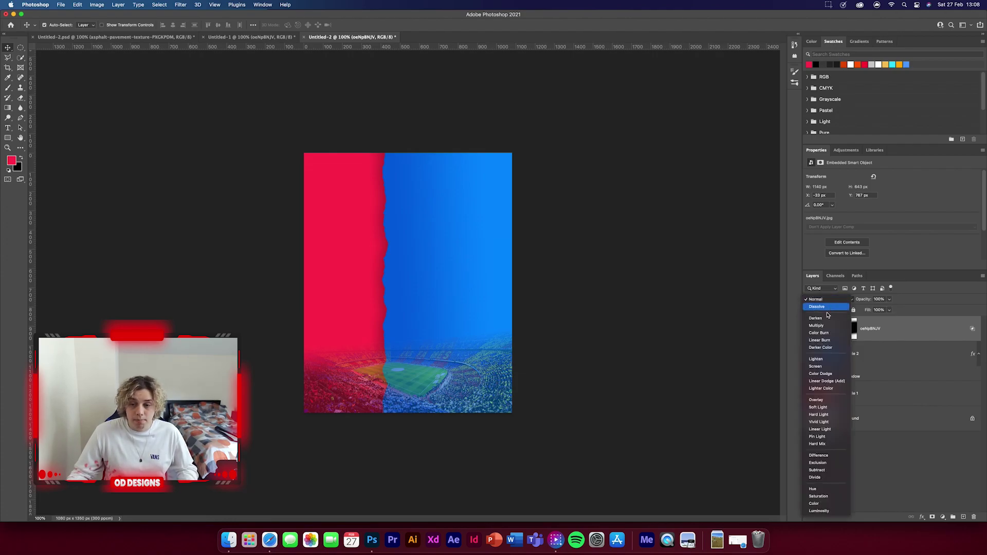
pyautogui.click(823, 367)
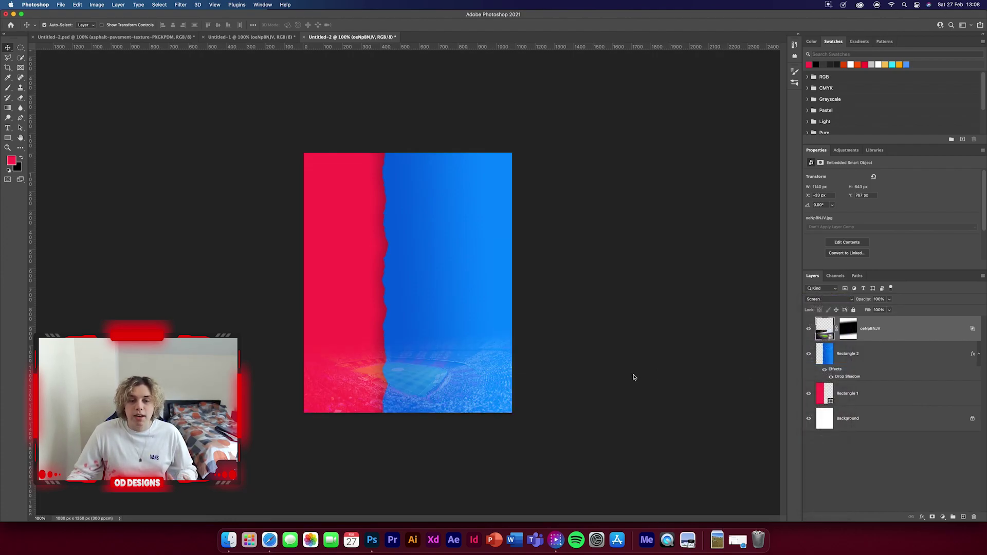
pyautogui.click(633, 377)
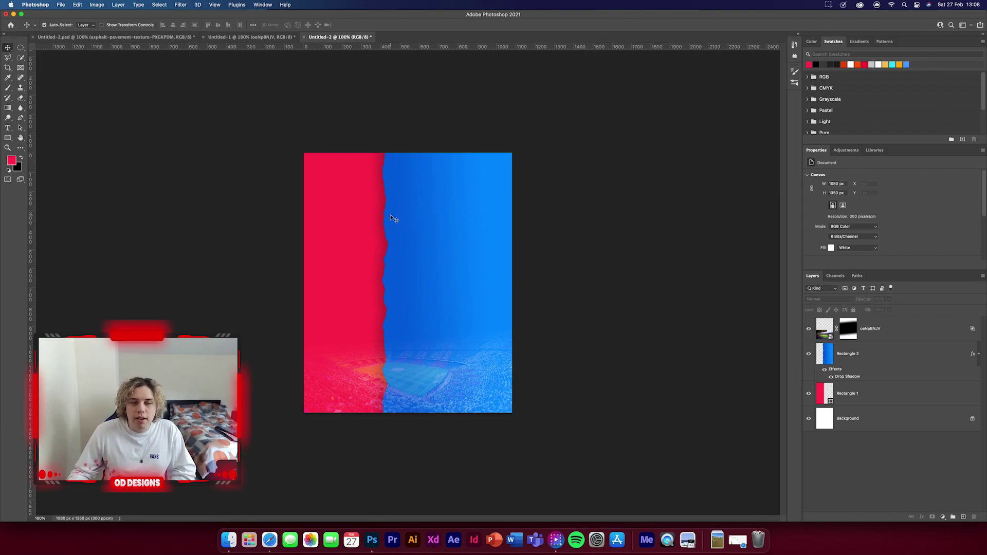
# Copy the masked grunge texture Layer 1 from Untitled-1 into Untitled-2 and scale it to fill the whole canvas
pyautogui.click(247, 37)
pyautogui.scroll(-3, 919, 398)
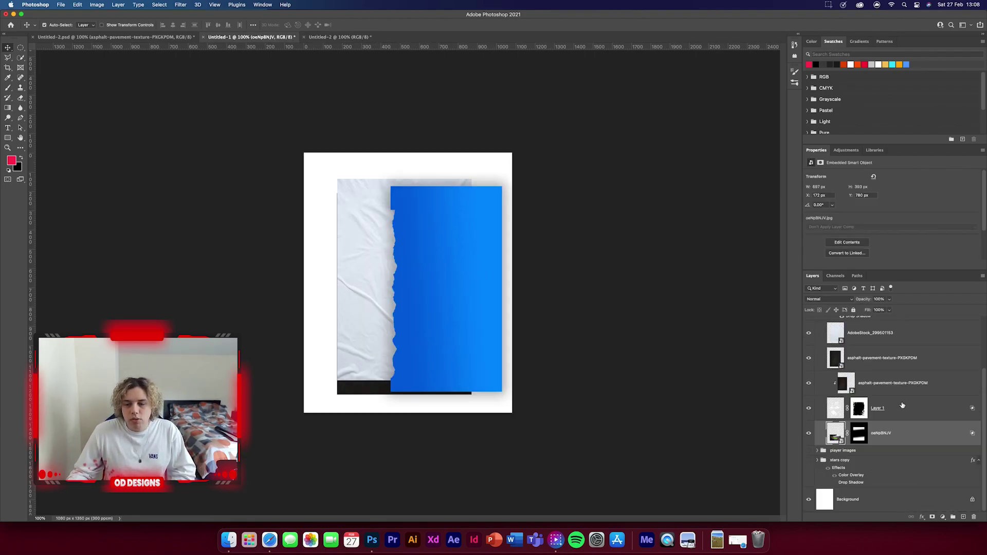
pyautogui.click(911, 411)
pyautogui.moveTo(920, 412); pyautogui.dragTo(414, 259)
pyautogui.press('super+t')
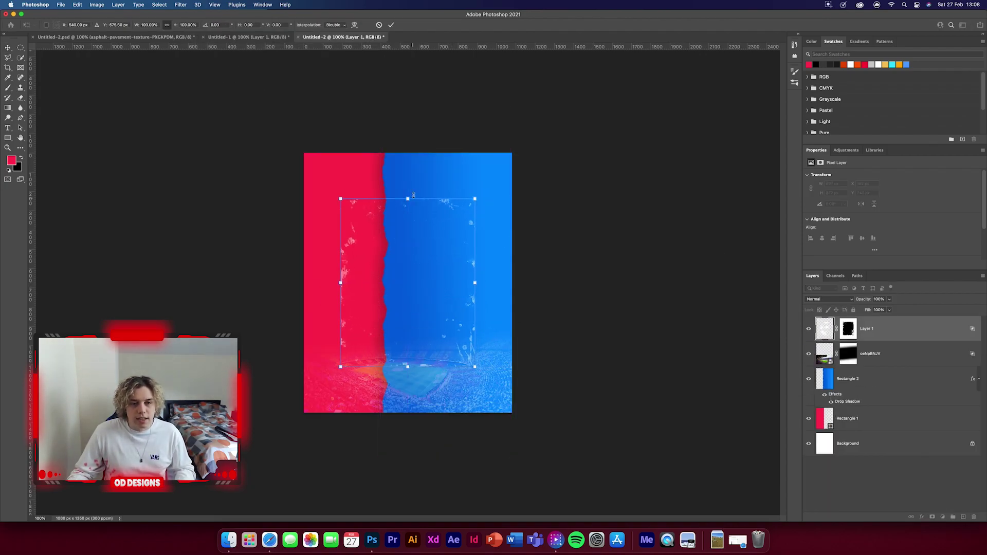
pyautogui.moveTo(408, 197); pyautogui.dragTo(415, 152)
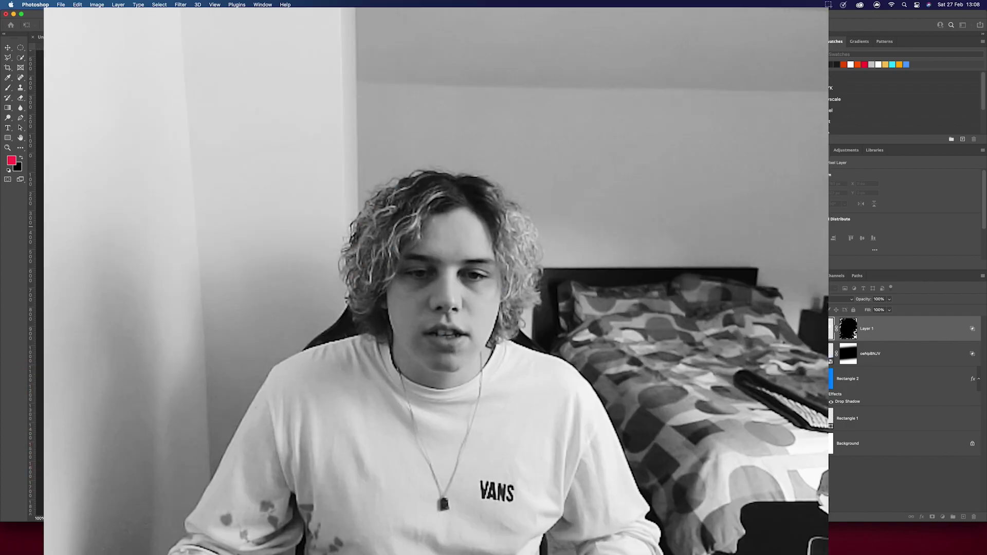
pyautogui.press('Return')
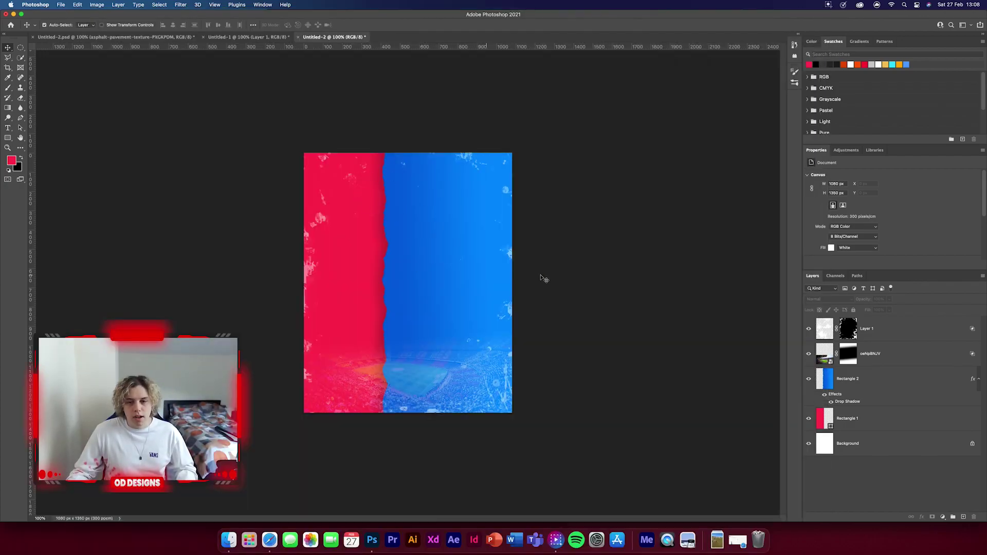
# Shift the blue torn-edge rectangle slightly to the right so its torn edge sits closer to the canvas's centre
pyautogui.click(911, 385)
pyautogui.hotkey('ctrl', 't')
pyautogui.moveTo(469, 304); pyautogui.dragTo(475, 305)
pyautogui.click(391, 25)
pyautogui.click(639, 231)
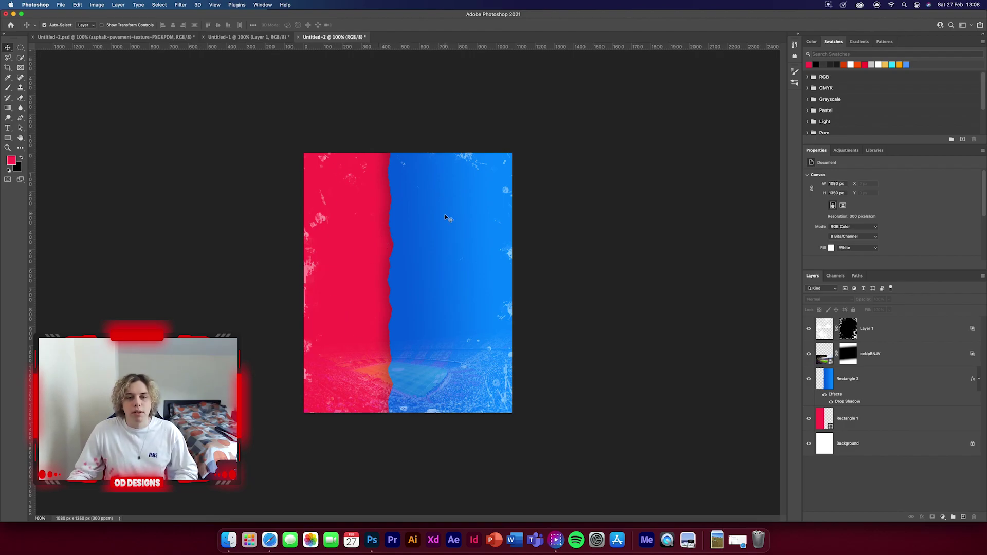
pyautogui.click(867, 380)
pyautogui.hotkey('ctrl', 't')
pyautogui.moveTo(437, 283); pyautogui.dragTo(441, 286)
pyautogui.click(391, 25)
# Enlarge the red rectangle to about 577 x 1550 px so it reaches behind the blue rectangle's torn edge
pyautogui.keyDown('super'); pyautogui.click(332, 242); pyautogui.keyUp('super')
pyautogui.hotkey('ctrl', 't')
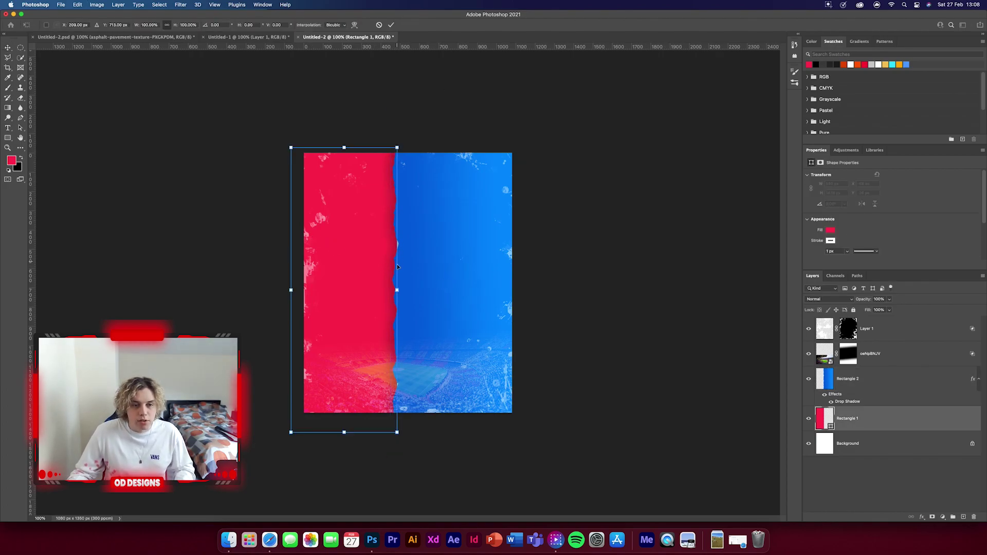
pyautogui.moveTo(402, 284); pyautogui.dragTo(404, 285)
pyautogui.click(390, 25)
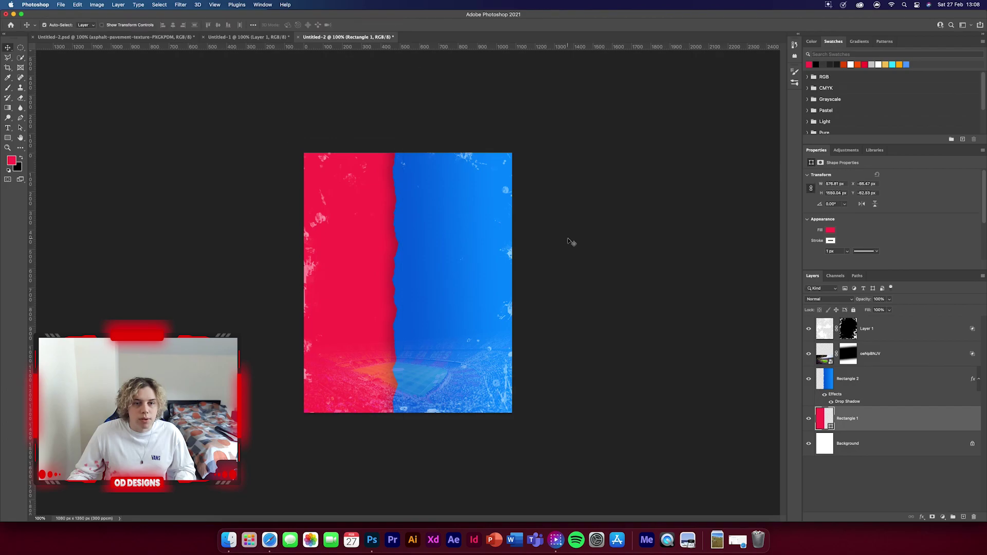
pyautogui.click(525, 246)
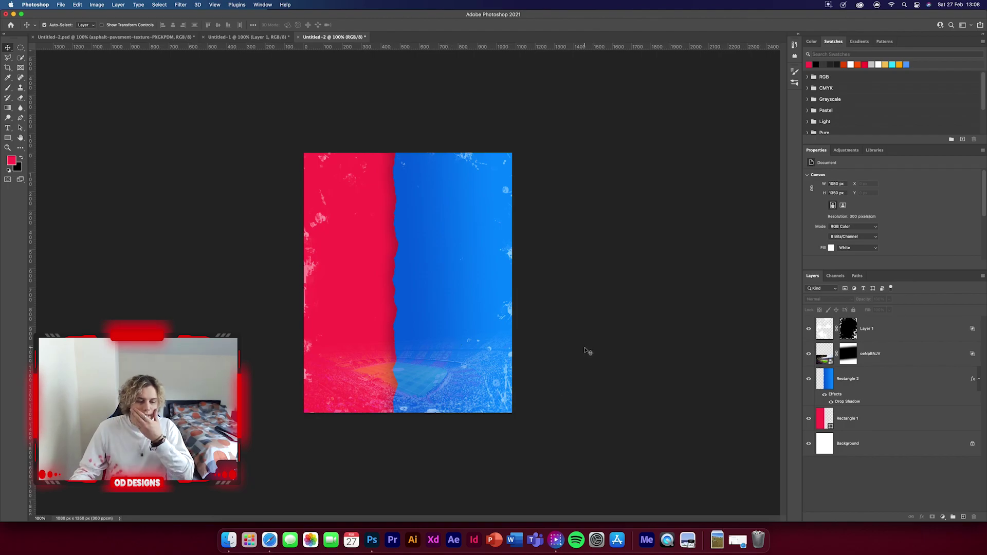
# In the Untitled-1 document, hide the texture group, then show and expand the player images group
pyautogui.click(247, 37)
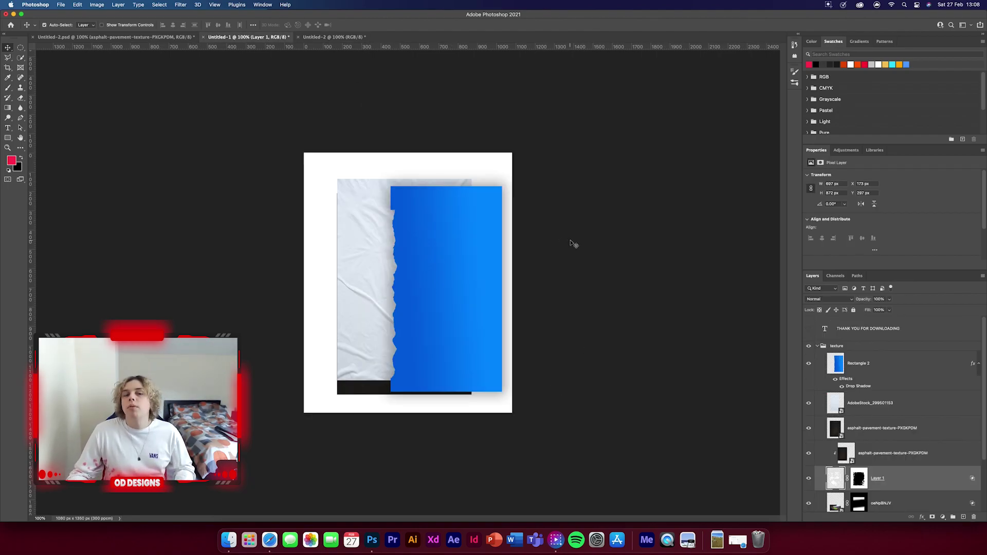
pyautogui.click(809, 347)
pyautogui.scroll(-3, 827, 354)
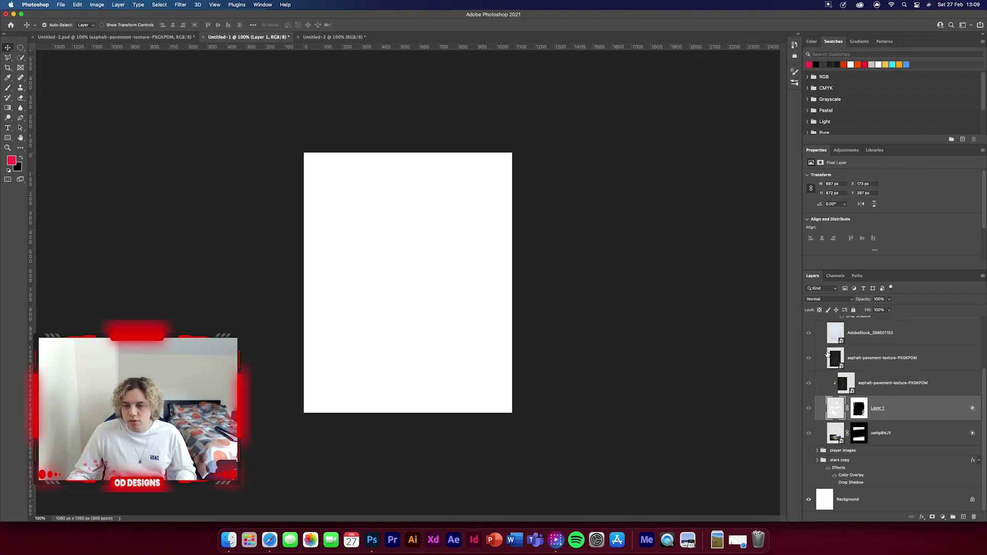
pyautogui.click(808, 451)
pyautogui.click(817, 450)
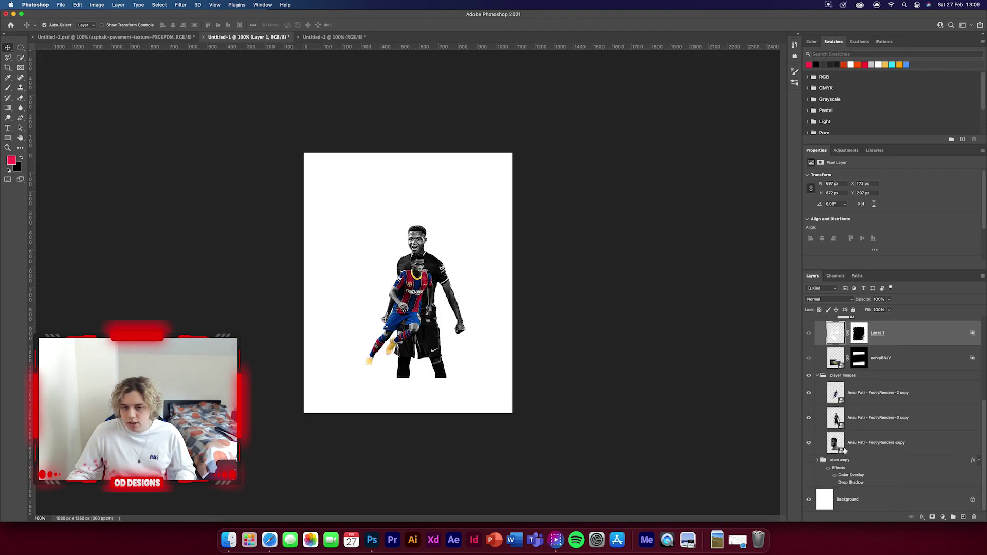
# Copy the close-up portrait layer Ansu Fati - FootyRenders copy from Untitled-1 into Untitled-2 and scale it to about 989 x 1248 px, flush with the canvas's right edge
pyautogui.click(873, 449)
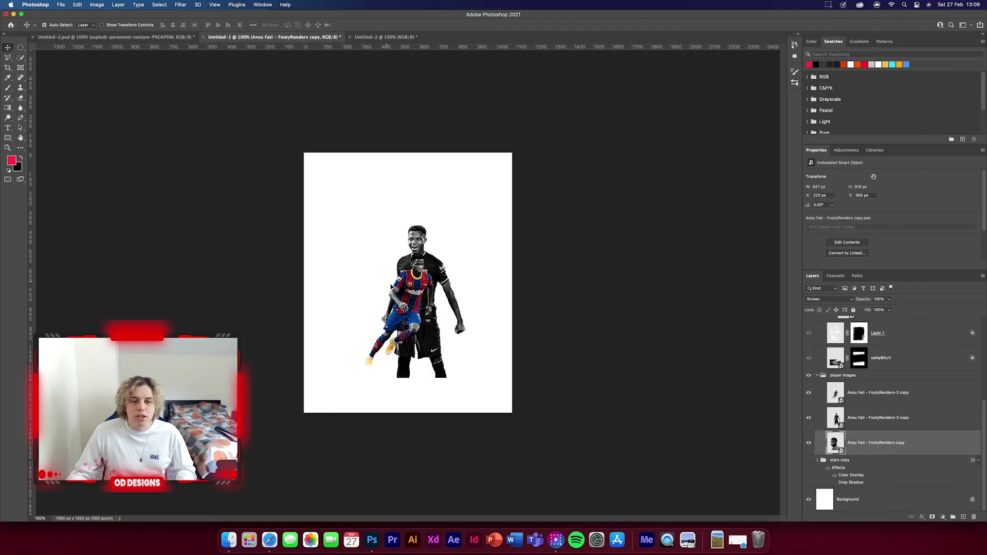
pyautogui.moveTo(936, 444); pyautogui.dragTo(387, 350)
pyautogui.press('super+t')
pyautogui.moveTo(357, 256); pyautogui.dragTo(308, 195)
pyautogui.moveTo(423, 323); pyautogui.dragTo(436, 323)
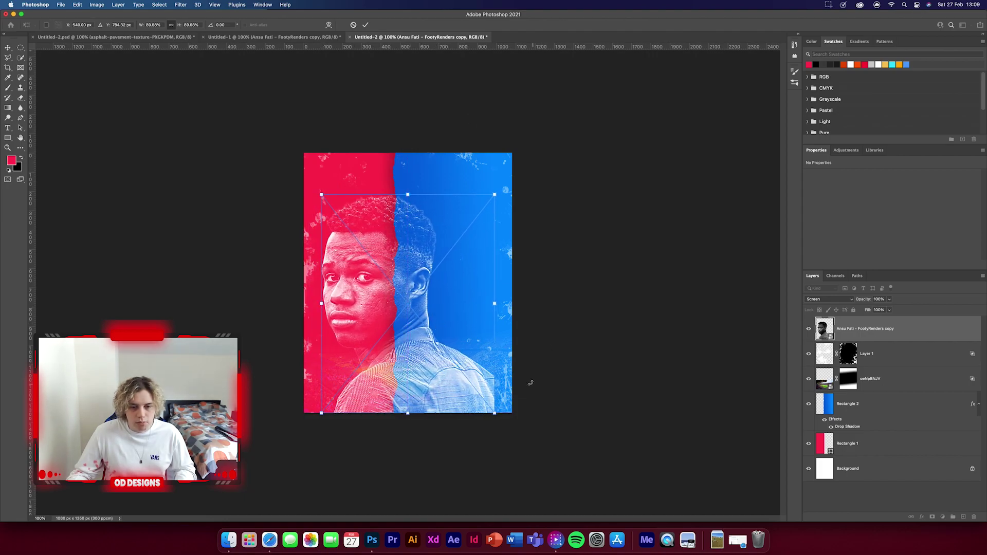
pyautogui.moveTo(495, 308); pyautogui.dragTo(512, 304)
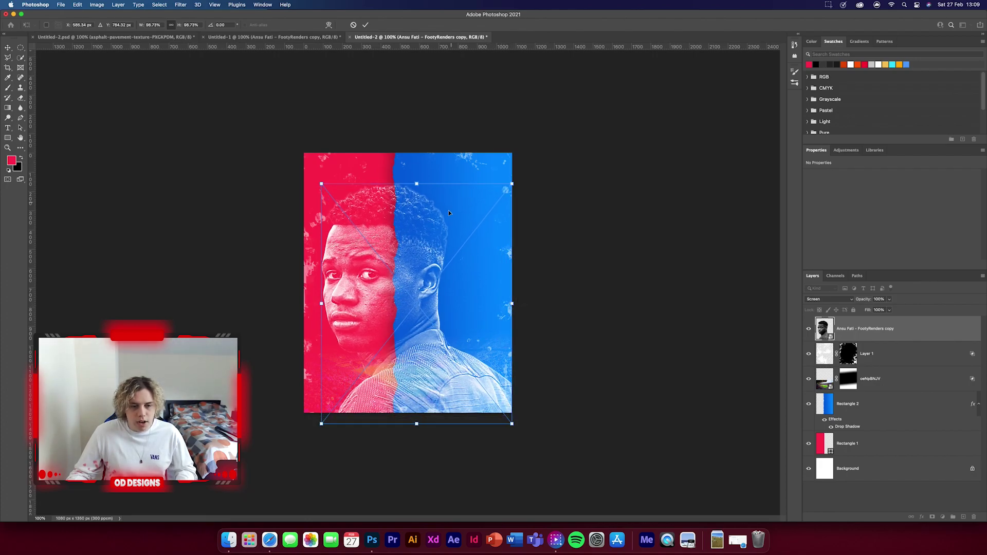
pyautogui.click(365, 25)
pyautogui.click(563, 242)
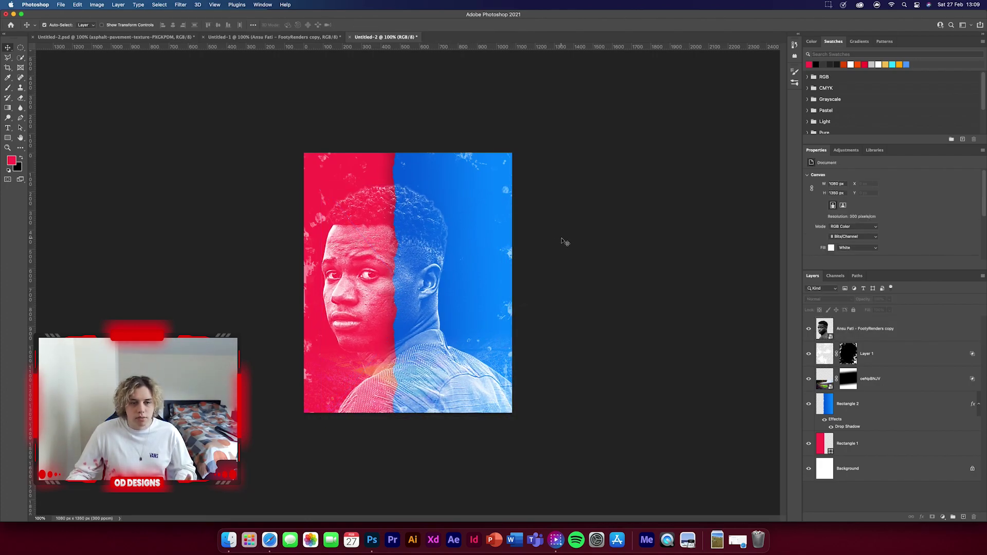
# Add the word FATI in white Anton text above the portrait layer
pyautogui.click(860, 321)
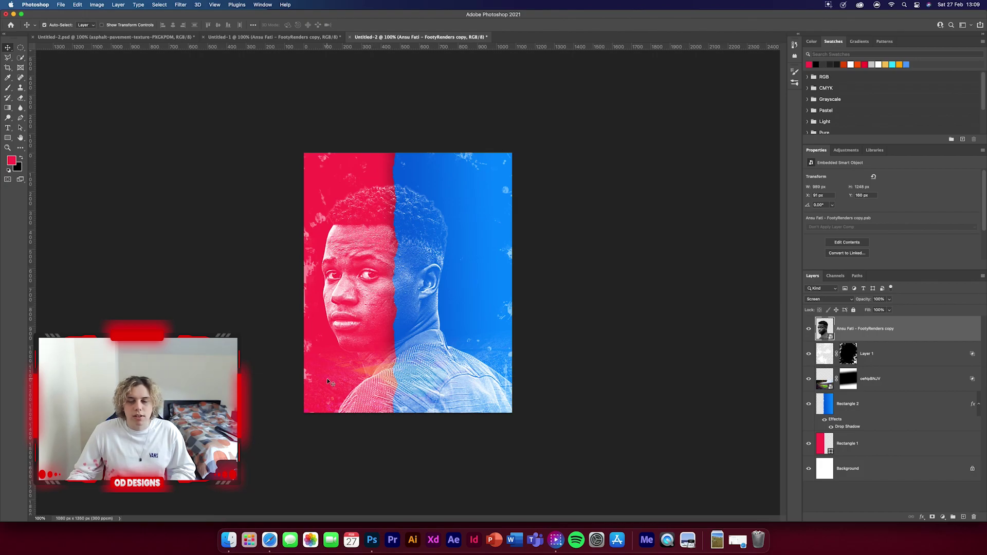
pyautogui.click(8, 128)
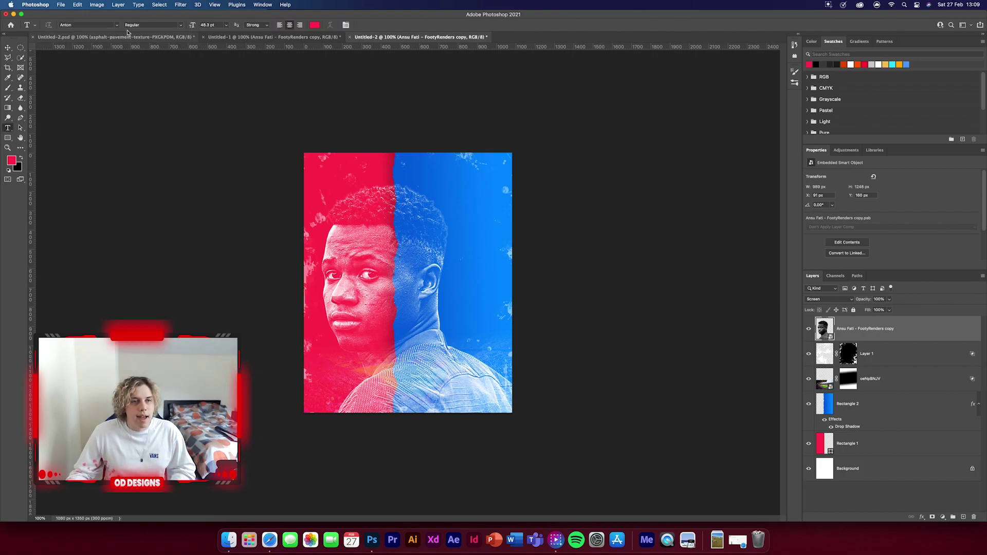
pyautogui.click(316, 26)
pyautogui.moveTo(645, 220); pyautogui.dragTo(572, 154)
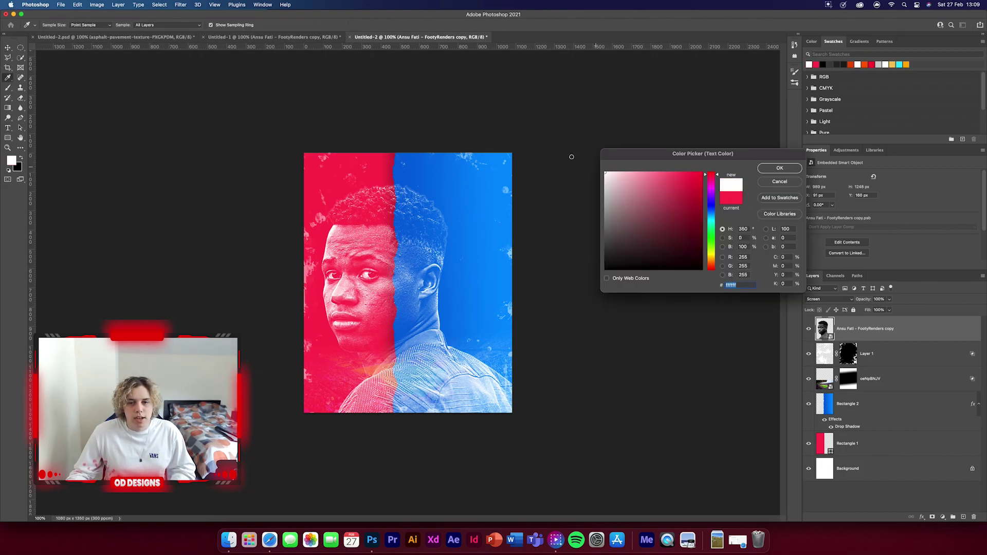
pyautogui.click(780, 170)
pyautogui.click(362, 195)
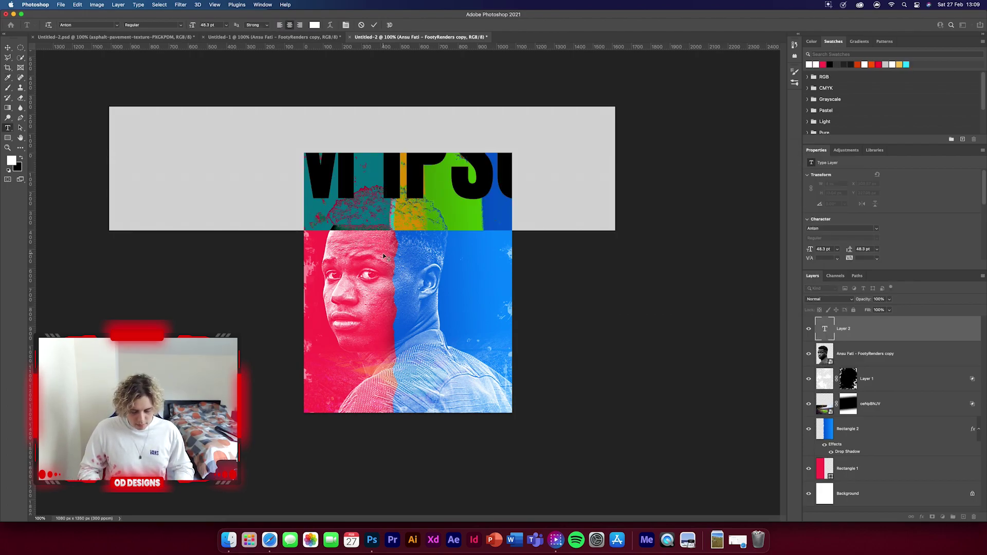
pyautogui.write('FATI')
pyautogui.hotkey('ctrl', 'Return')
# Scale the FATI text down to about 30 pt and fit it into the upper corner of the red half
pyautogui.press('v')
pyautogui.hotkey('ctrl', 't')
pyautogui.moveTo(461, 205); pyautogui.dragTo(434, 198)
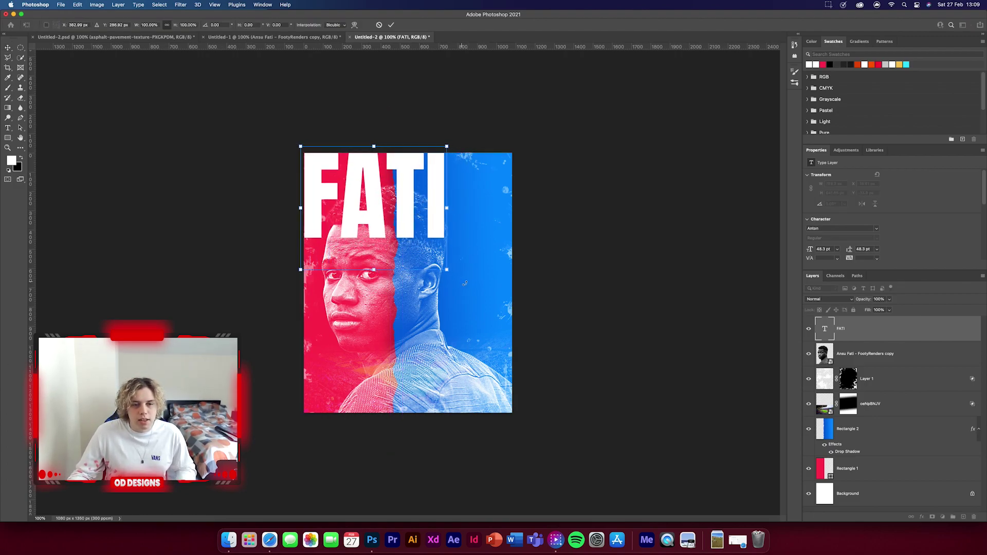
pyautogui.moveTo(447, 271); pyautogui.dragTo(393, 208)
pyautogui.click(391, 25)
pyautogui.hotkey('ctrl', 't')
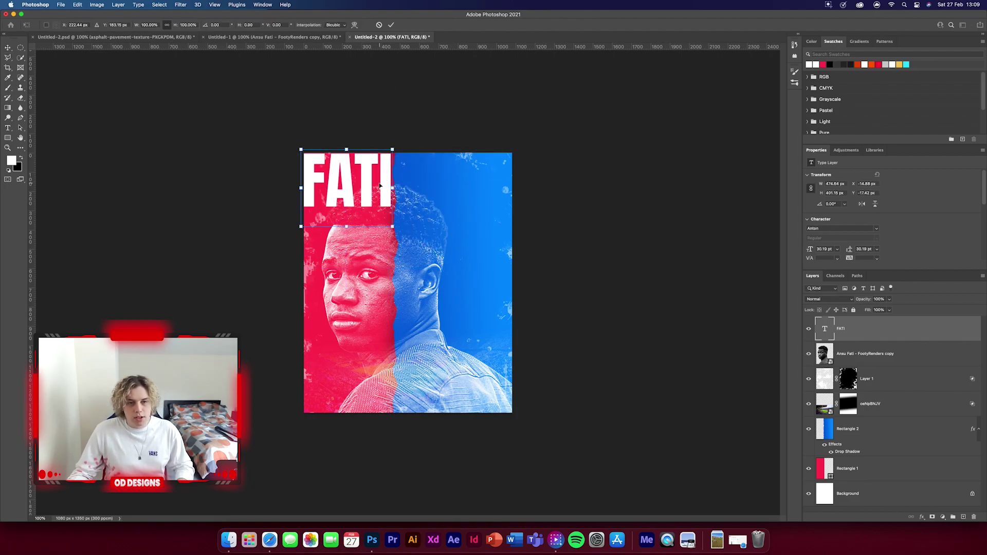
pyautogui.click(390, 25)
# Rasterize the FATI text and stretch it in perspective to about 500 px tall, so the letters grow taller towards the torn edge
pyautogui.rightClick(881, 329)
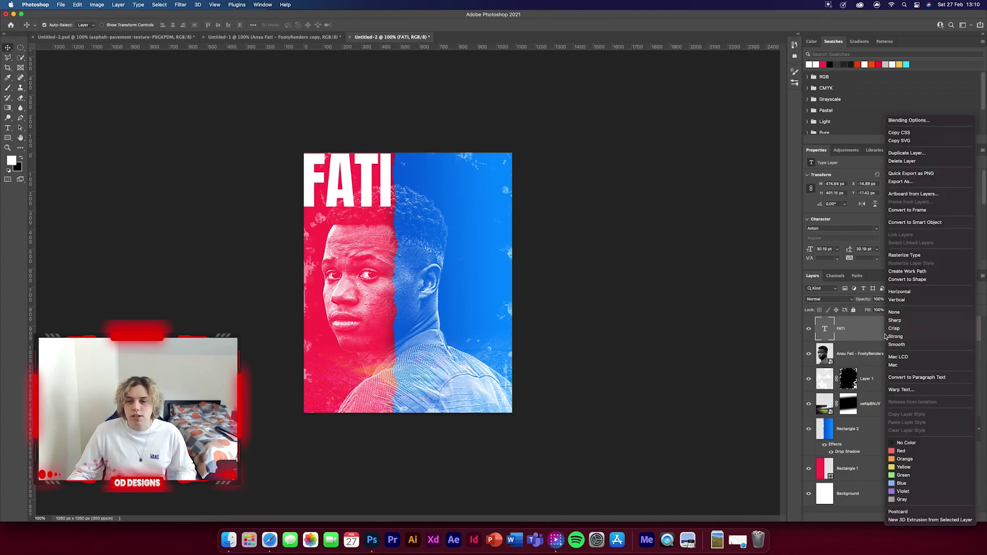
pyautogui.click(904, 255)
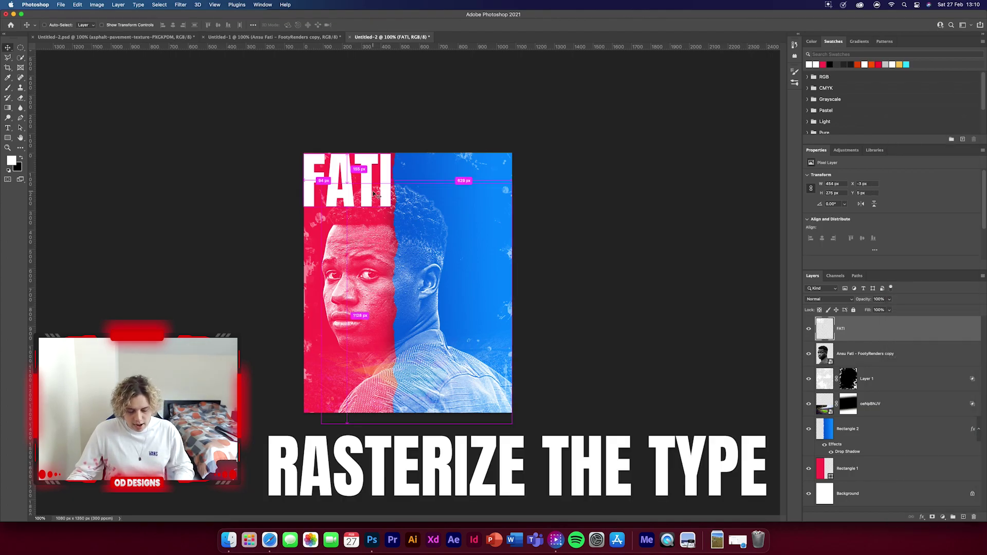
pyautogui.hotkey('ctrl', 't')
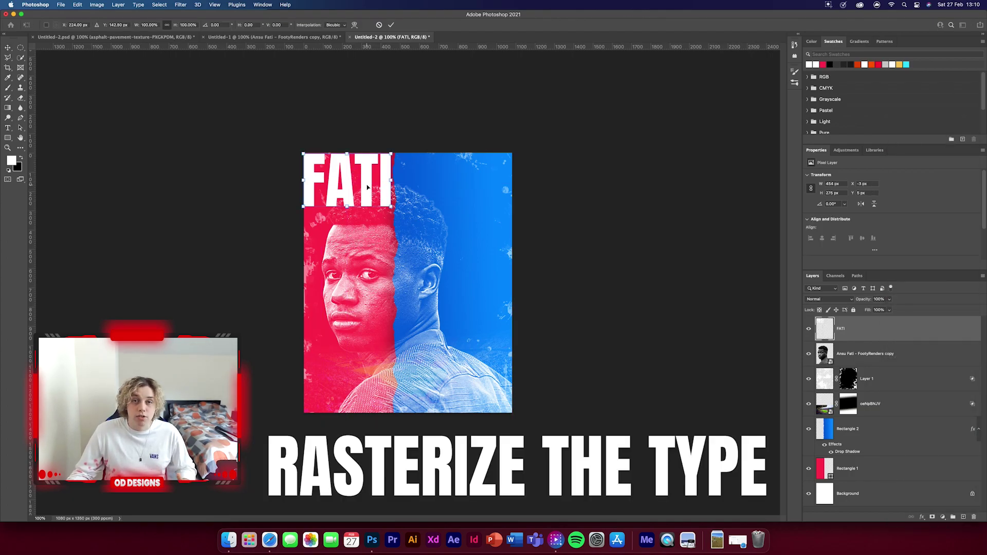
pyautogui.rightClick(367, 187)
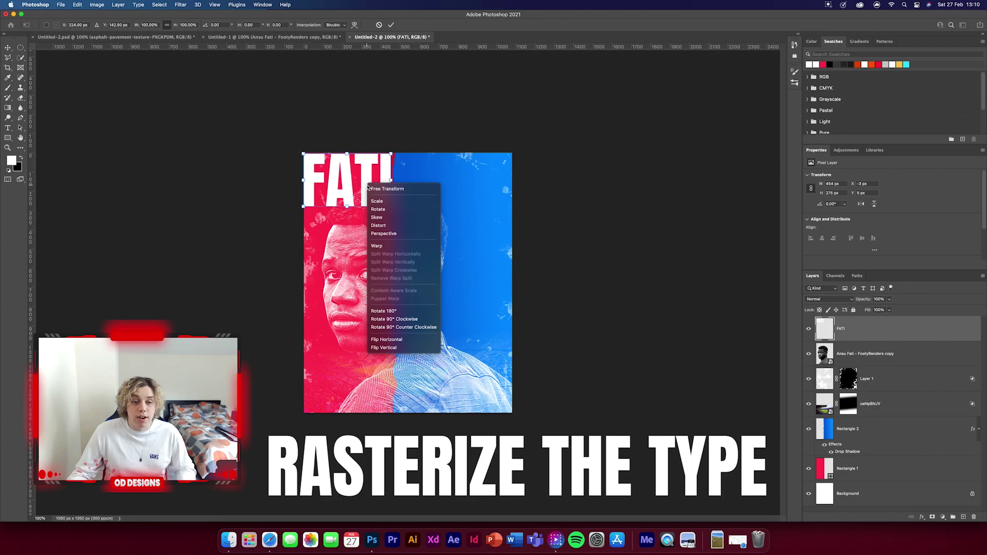
pyautogui.click(393, 235)
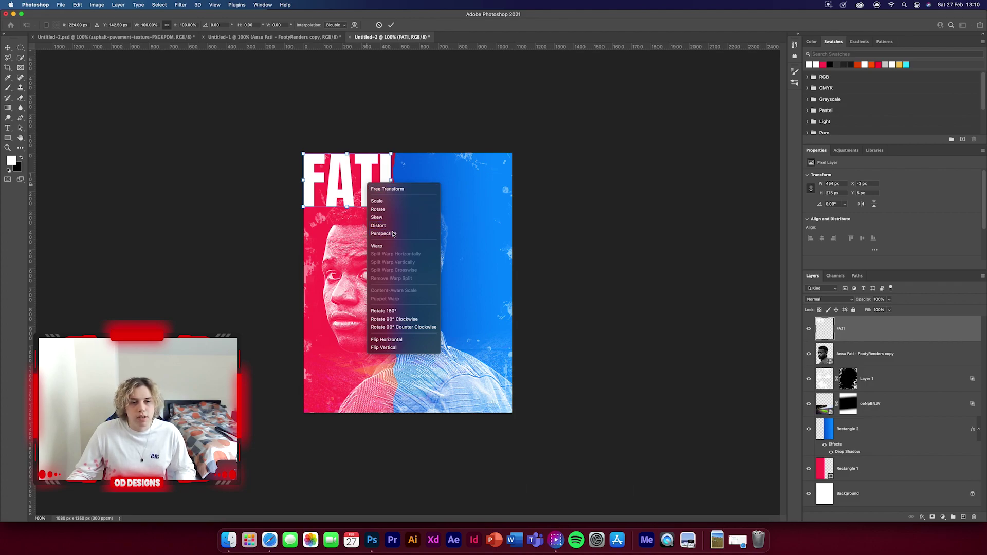
pyautogui.moveTo(392, 207); pyautogui.dragTo(391, 224)
pyautogui.moveTo(381, 190); pyautogui.dragTo(381, 205)
pyautogui.moveTo(305, 189); pyautogui.dragTo(306, 174)
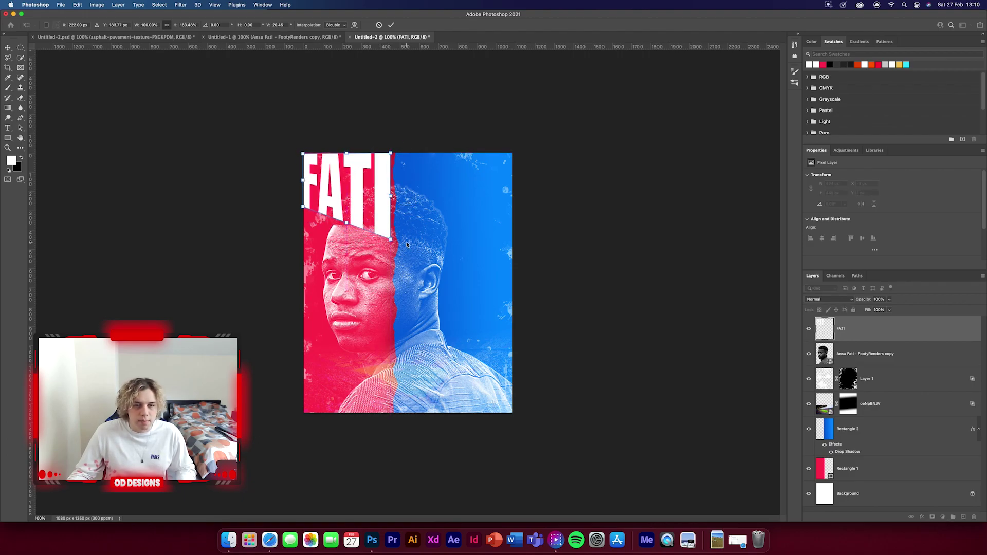
pyautogui.moveTo(390, 240); pyautogui.dragTo(391, 243)
pyautogui.moveTo(386, 189); pyautogui.dragTo(393, 201)
pyautogui.click(390, 25)
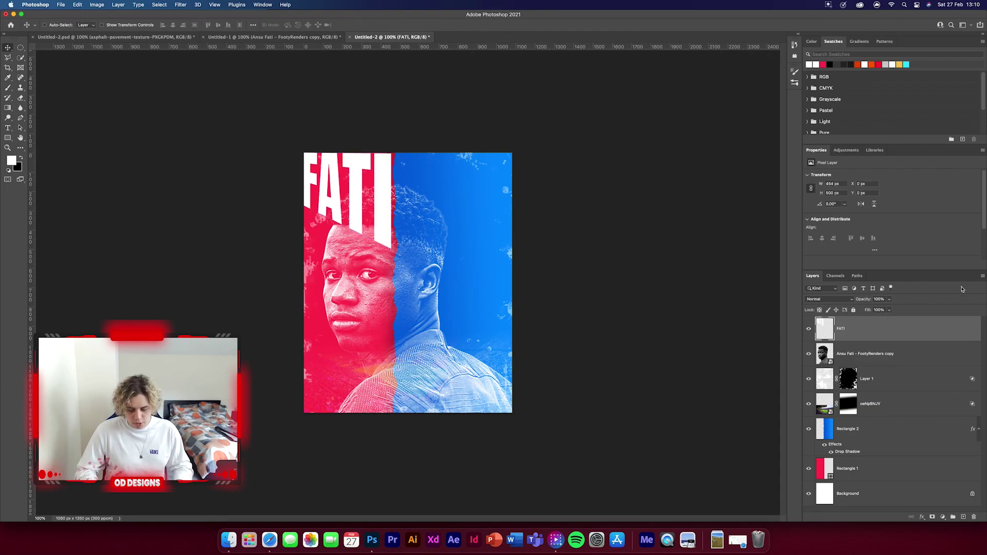
# Duplicate the FATI layer below the first row and reshape the copy in perspective, with a tall F and letters shrinking towards the torn edge
pyautogui.hotkey('ctrl', 'j')
pyautogui.hotkey('ctrl', 't')
pyautogui.moveTo(385, 206); pyautogui.dragTo(388, 279)
pyautogui.rightClick(372, 296)
pyautogui.click(391, 343)
pyautogui.moveTo(304, 250); pyautogui.dragTo(304, 209)
pyautogui.moveTo(392, 348); pyautogui.dragTo(393, 276)
pyautogui.click(392, 26)
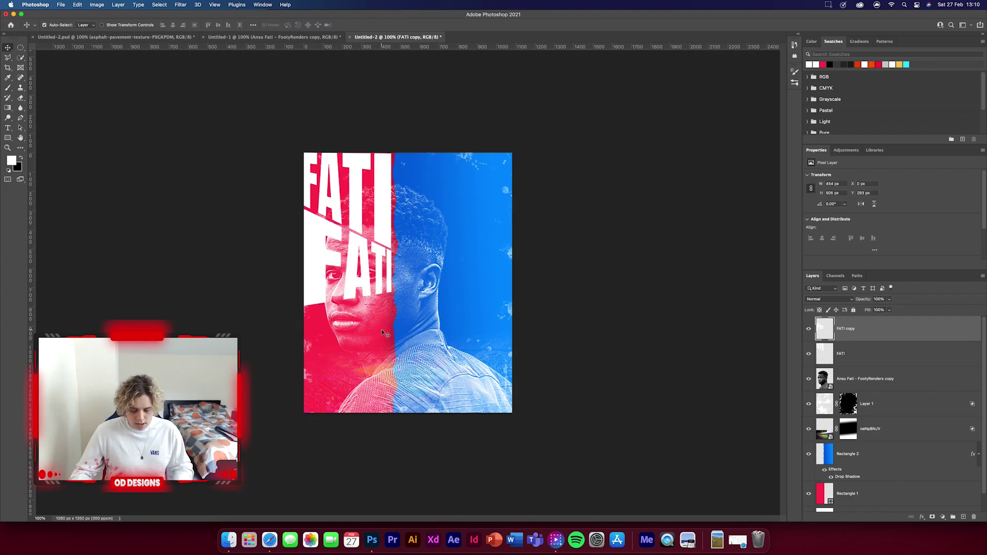
# Duplicate the second FATI row, move the copy beneath it and reshape it in perspective to about 454 x 329 px, with letters growing towards the torn edge
pyautogui.press('super+j')
pyautogui.press('super+t')
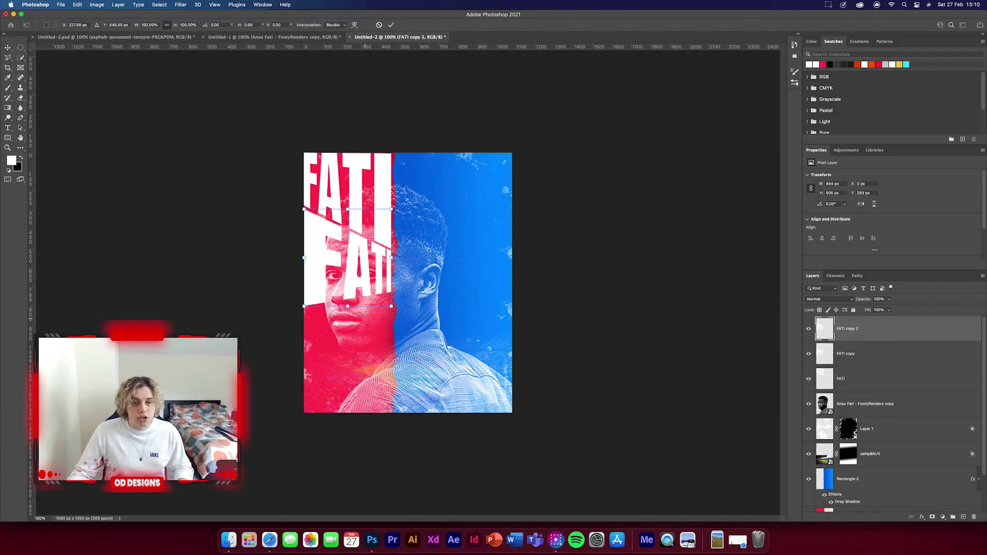
pyautogui.moveTo(358, 278); pyautogui.dragTo(358, 377)
pyautogui.rightClick(376, 356)
pyautogui.click(396, 405)
pyautogui.moveTo(392, 308); pyautogui.dragTo(392, 281)
pyautogui.press('super+z')
pyautogui.moveTo(392, 360); pyautogui.dragTo(392, 303)
pyautogui.moveTo(304, 307); pyautogui.dragTo(308, 335)
pyautogui.moveTo(394, 354); pyautogui.dragTo(393, 329)
pyautogui.moveTo(306, 353); pyautogui.dragTo(306, 327)
pyautogui.click(391, 25)
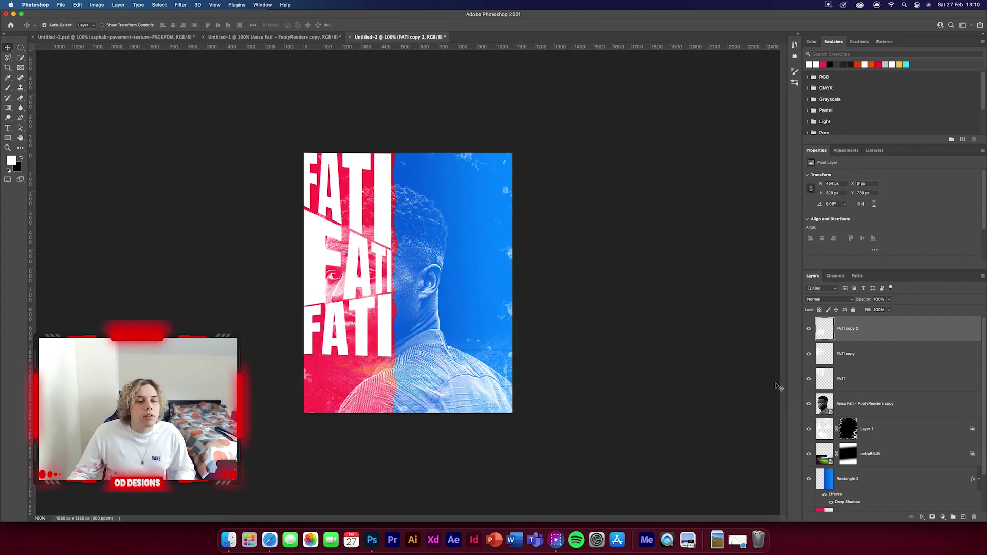
# Duplicate the third FATI row, move the copy to the bottom of the red half and start a perspective transform on it
pyautogui.click(316, 272)
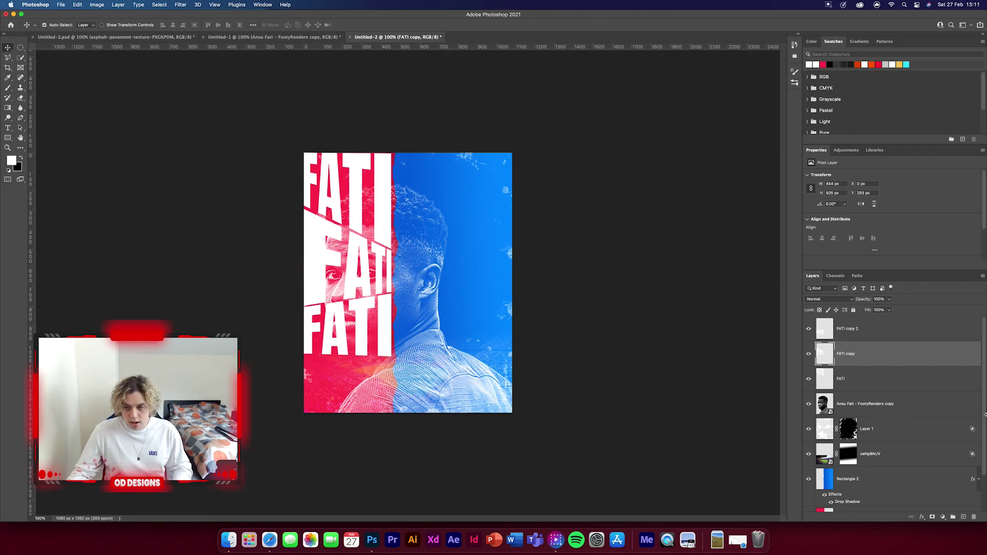
pyautogui.click(895, 334)
pyautogui.hotkey('ctrl', 'j')
pyautogui.hotkey('ctrl', 't')
pyautogui.moveTo(370, 323); pyautogui.dragTo(369, 386)
pyautogui.rightClick(363, 356)
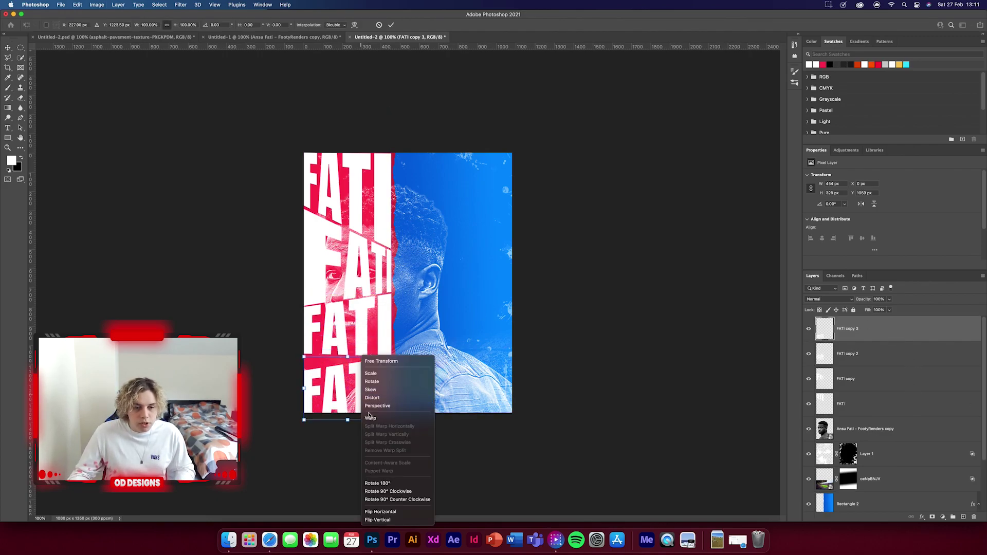
pyautogui.click(377, 406)
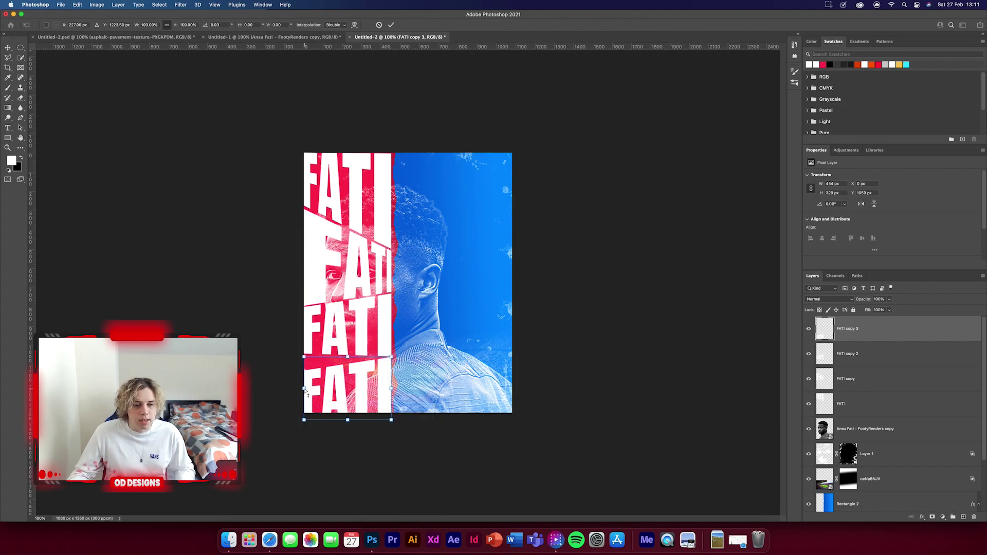
pyautogui.moveTo(304, 388); pyautogui.dragTo(305, 372)
pyautogui.moveTo(392, 420)
pyautogui.mouseDown()
pyautogui.moveTo(392, 441)
pyautogui.moveTo(388, 419)
pyautogui.mouseUp()
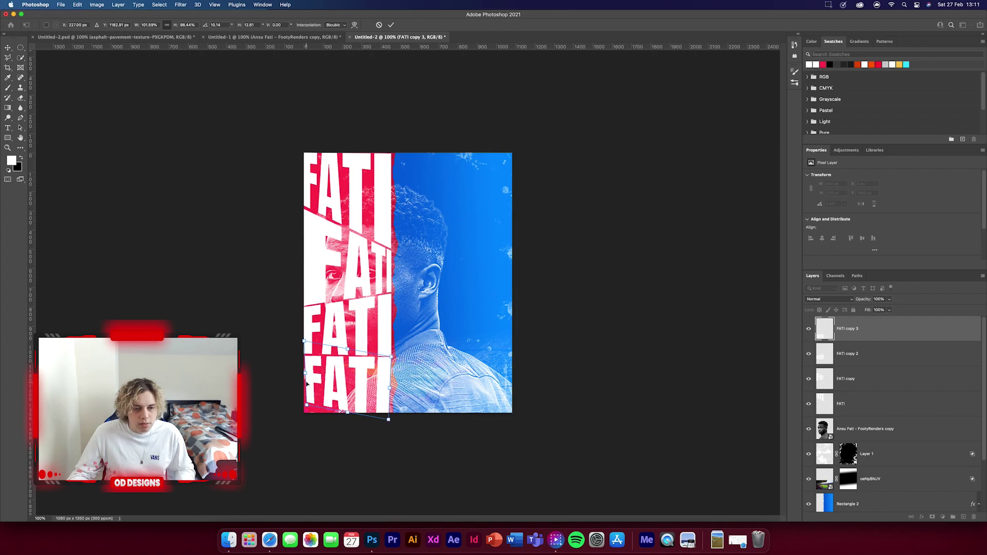
pyautogui.hotkey('ctrl', 'z')
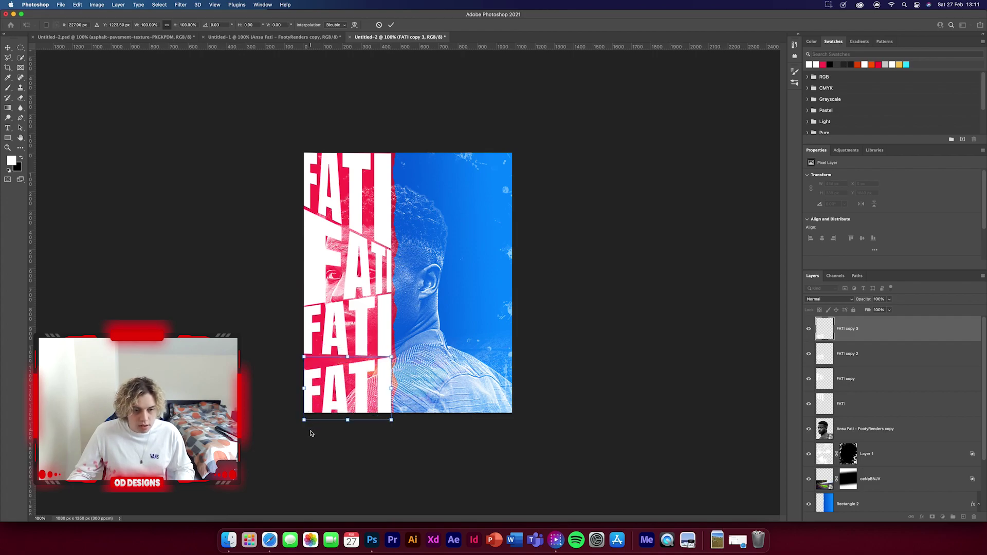
# Reshape the bottom FATI row in perspective so its F extends past the canvas's lower edge and its letters shrink towards the torn edge
pyautogui.moveTo(304, 420); pyautogui.dragTo(304, 458)
pyautogui.moveTo(339, 392); pyautogui.dragTo(339, 399)
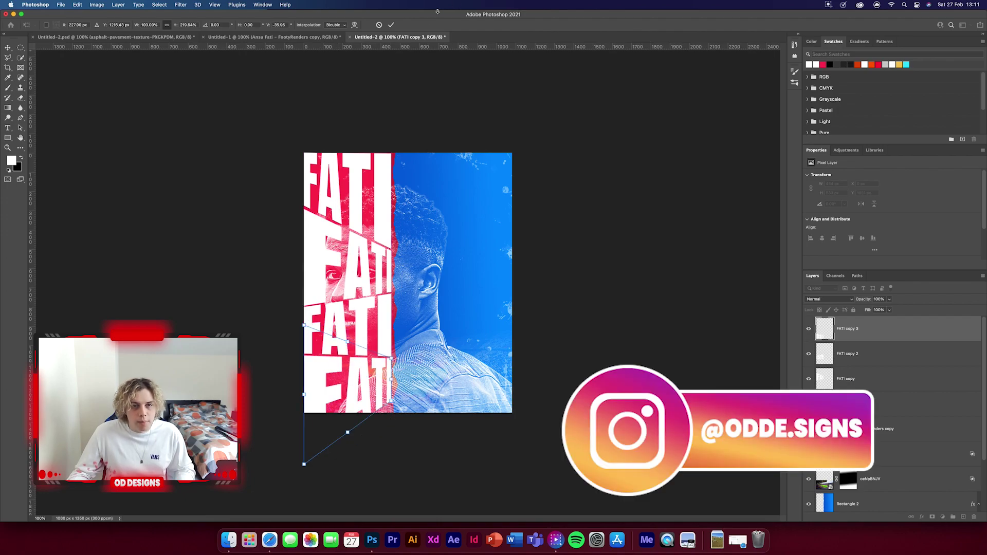
pyautogui.click(390, 25)
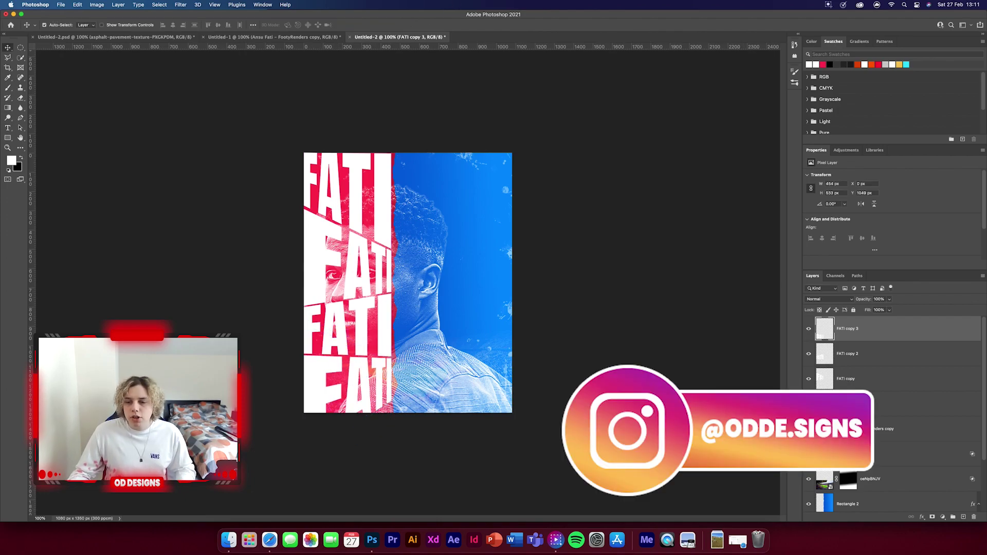
# Group the four FATI layers and name the group "distort text"
pyautogui.keyDown('shift'); pyautogui.click(833, 404); pyautogui.keyUp('shift')
pyautogui.click(953, 517)
pyautogui.doubleClick(837, 321)
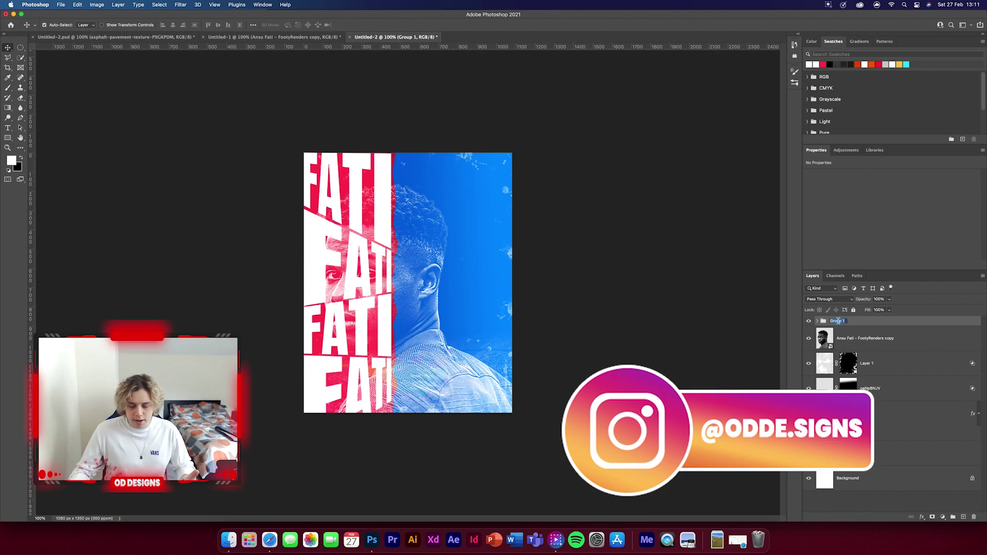
pyautogui.write('distort text')
pyautogui.press('Return')
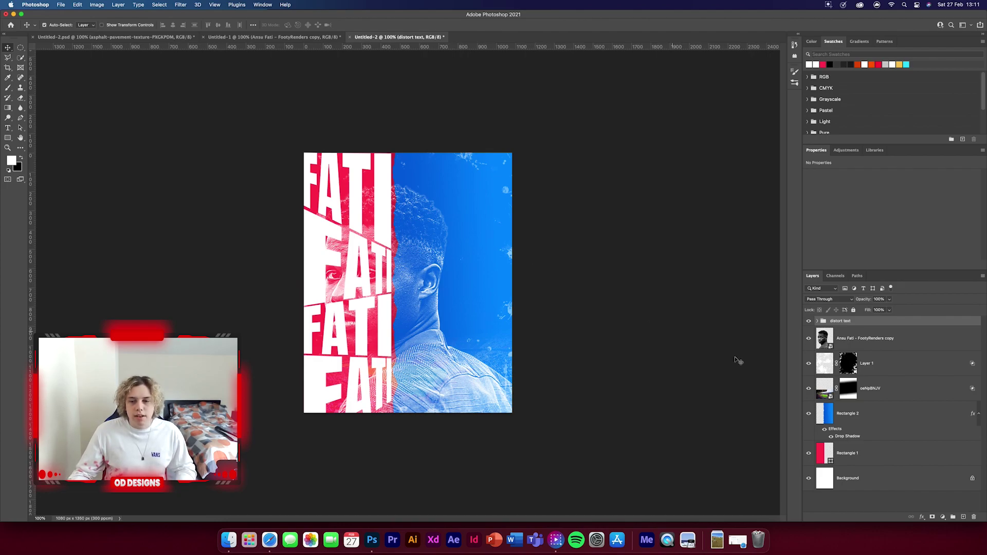
# Load the portrait layer's transparency as a selection around the player
pyautogui.click(920, 338)
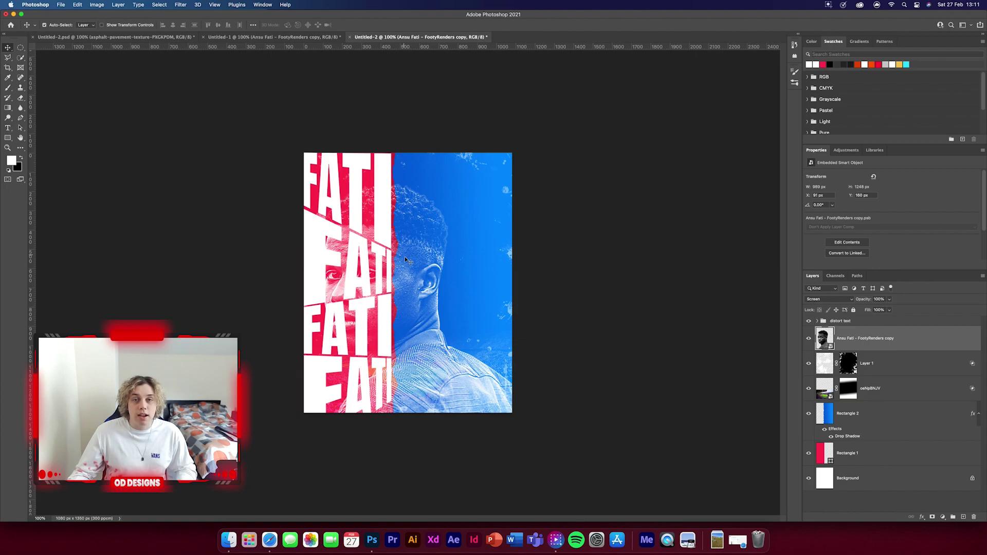
pyautogui.click(159, 5)
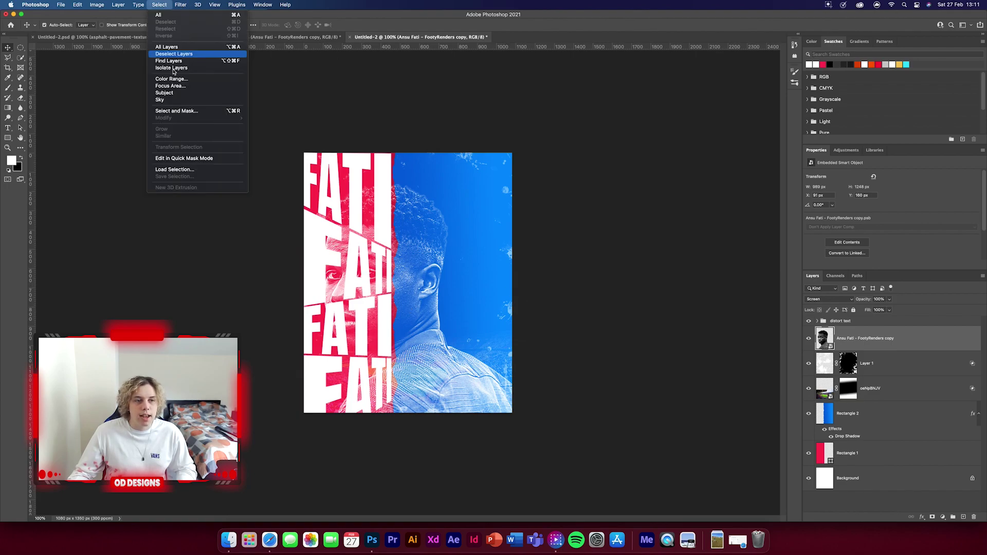
pyautogui.click(175, 170)
pyautogui.click(558, 230)
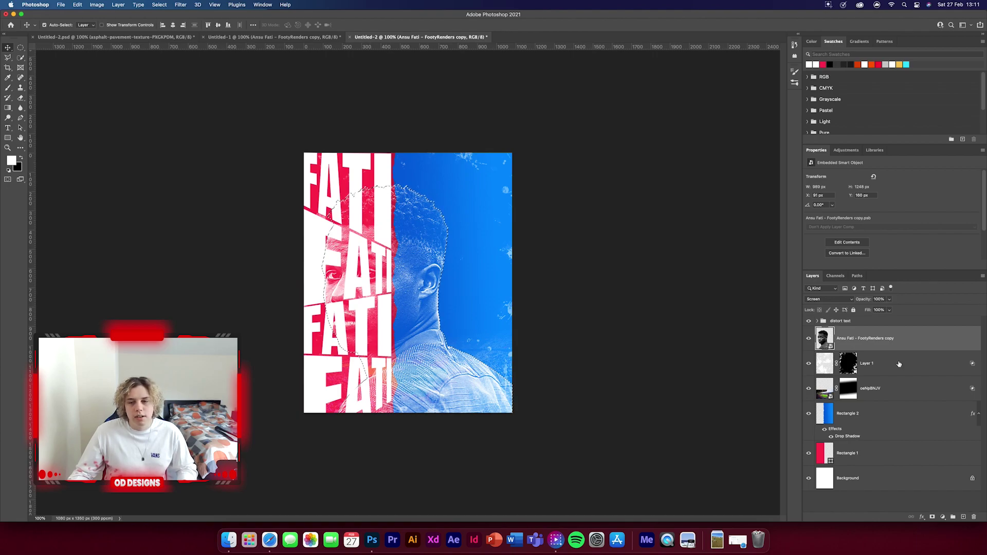
# Mask the distort text group with the player selection and invert the mask so the text shows only behind the player
pyautogui.click(857, 322)
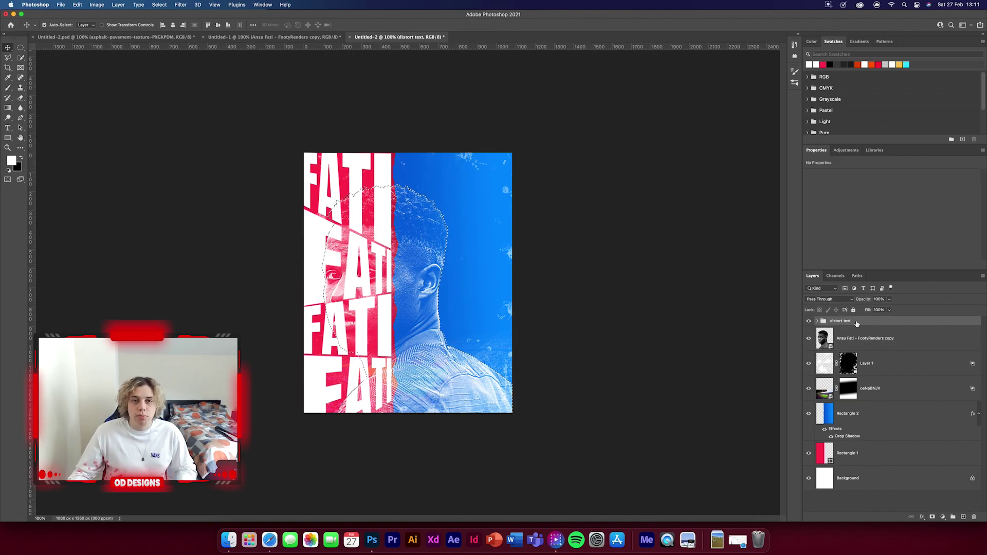
pyautogui.click(932, 517)
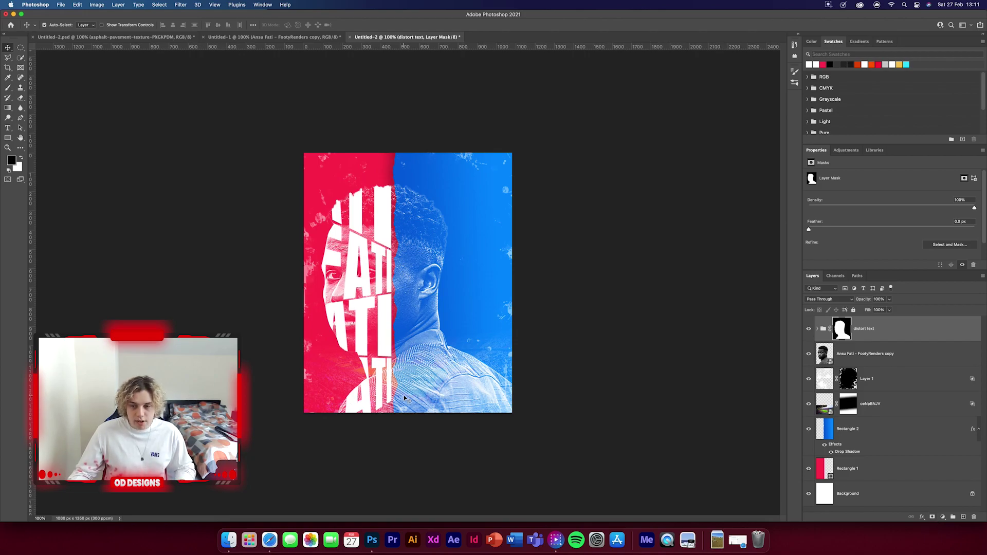
pyautogui.press('super+i')
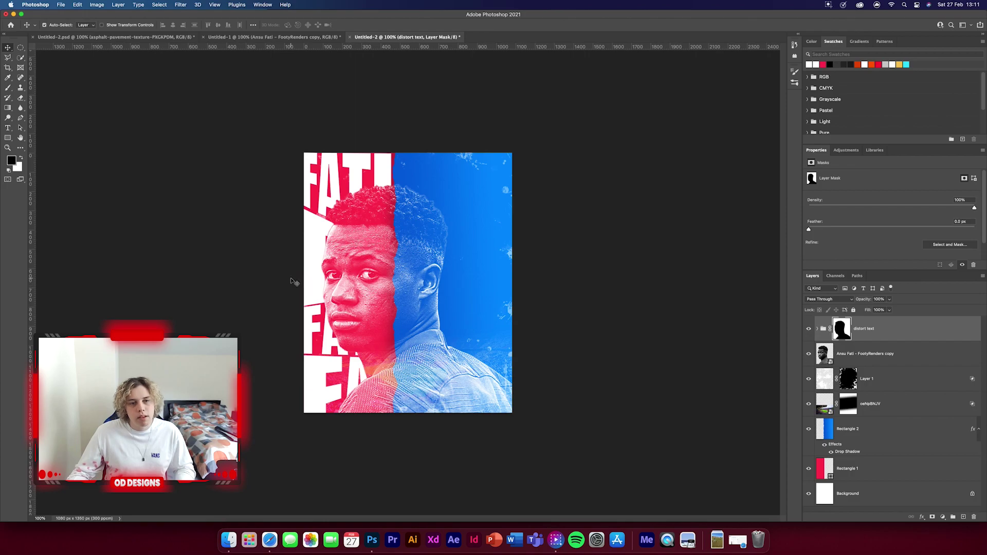
# Copy the asphalt pavement texture layer from the Untitled-1 document into the poster
pyautogui.click(272, 37)
pyautogui.scroll(1, 888, 380)
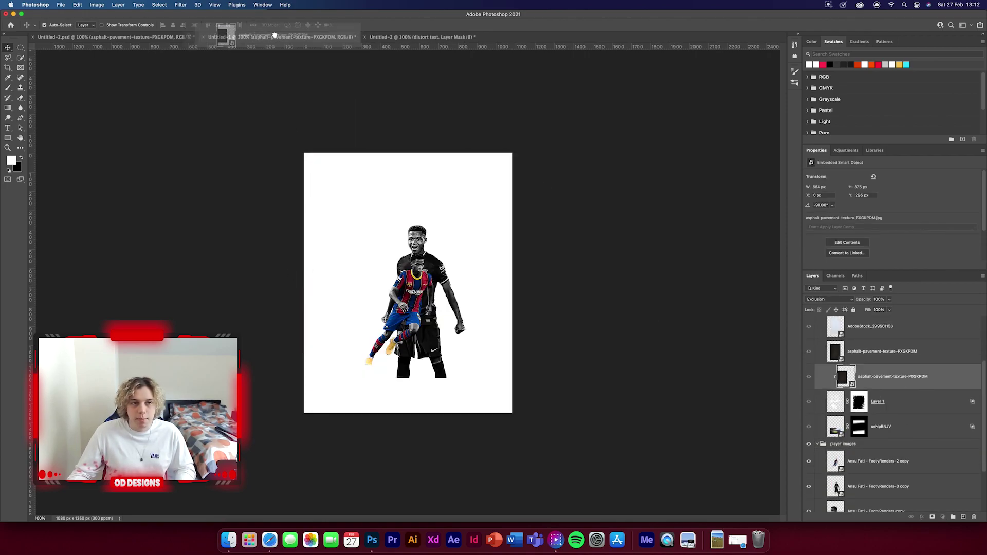
pyautogui.click(396, 37)
# Enlarge the asphalt texture to about 901 x 1350 px over the poster's left side and clip it to the distort text group in Exclusion mode
pyautogui.press('super+t')
pyautogui.moveTo(403, 353); pyautogui.dragTo(402, 424)
pyautogui.moveTo(408, 290); pyautogui.dragTo(377, 259)
pyautogui.moveTo(369, 393); pyautogui.dragTo(366, 412)
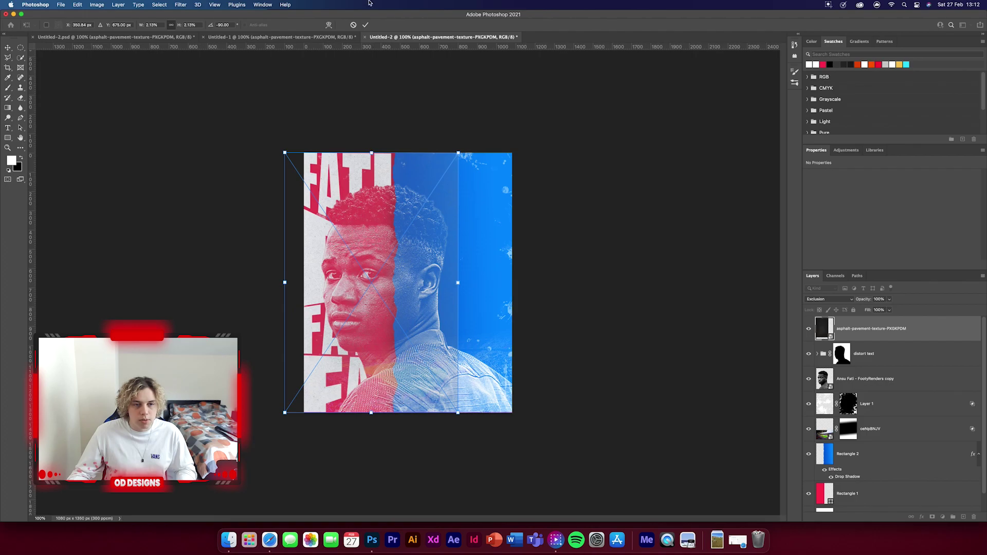
pyautogui.press('Return')
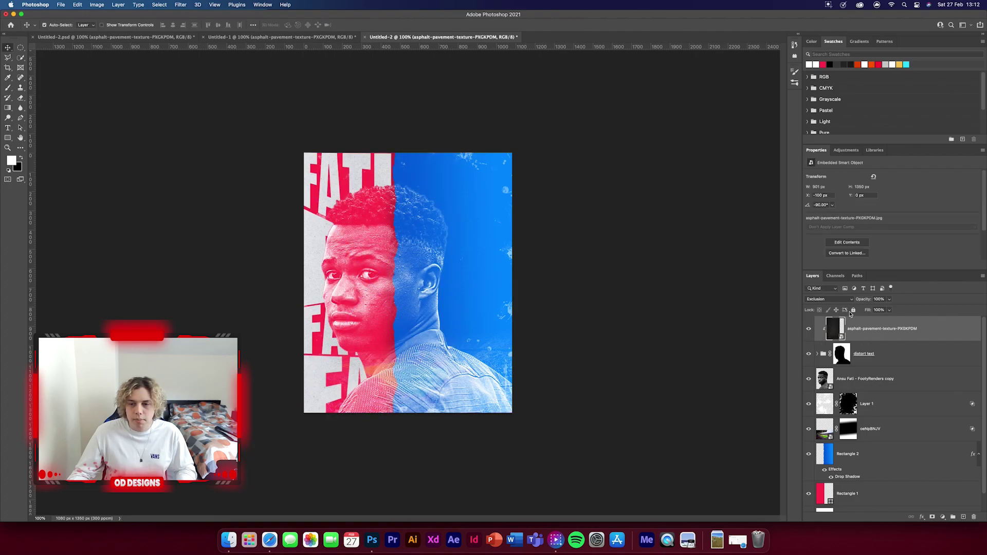
pyautogui.click(835, 299)
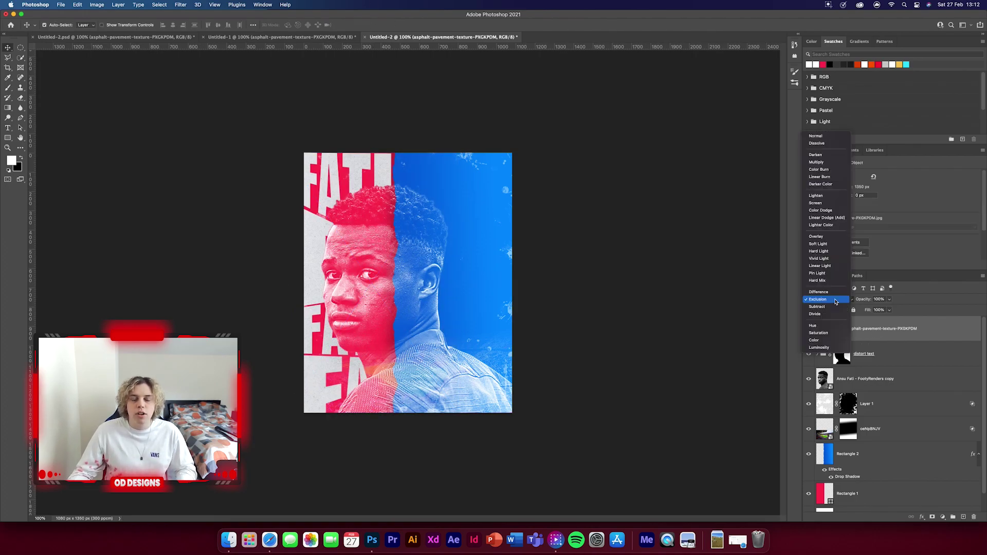
pyautogui.click(835, 300)
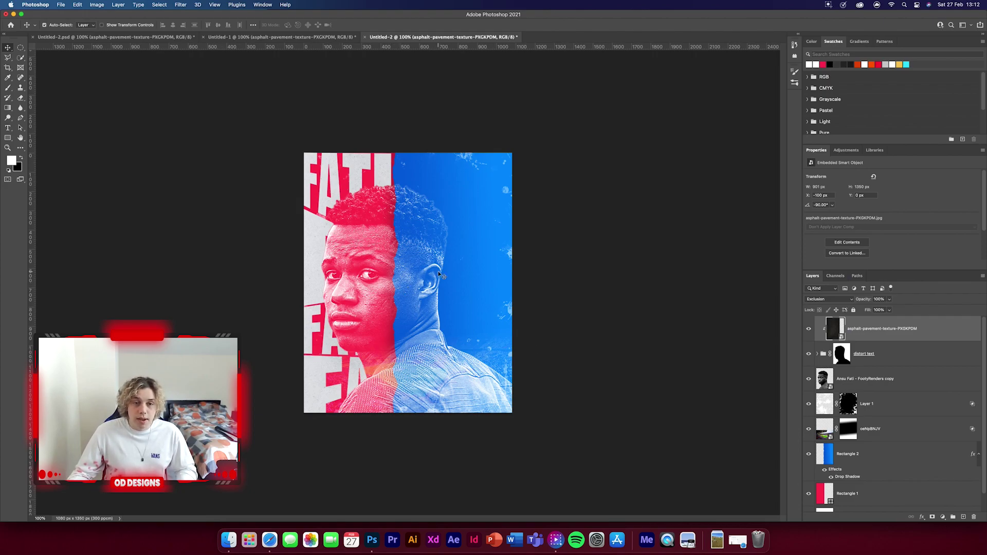
# Add the text ANSU in white Anton across the upper part of the poster
pyautogui.click(8, 128)
pyautogui.click(422, 205)
pyautogui.write('ANSU')
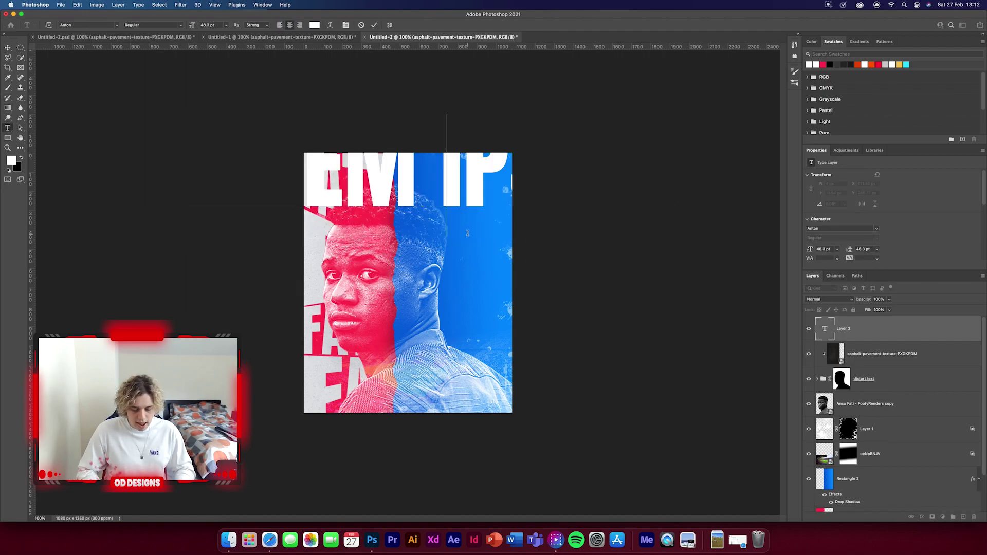
pyautogui.hotkey('ctrl', 'Return')
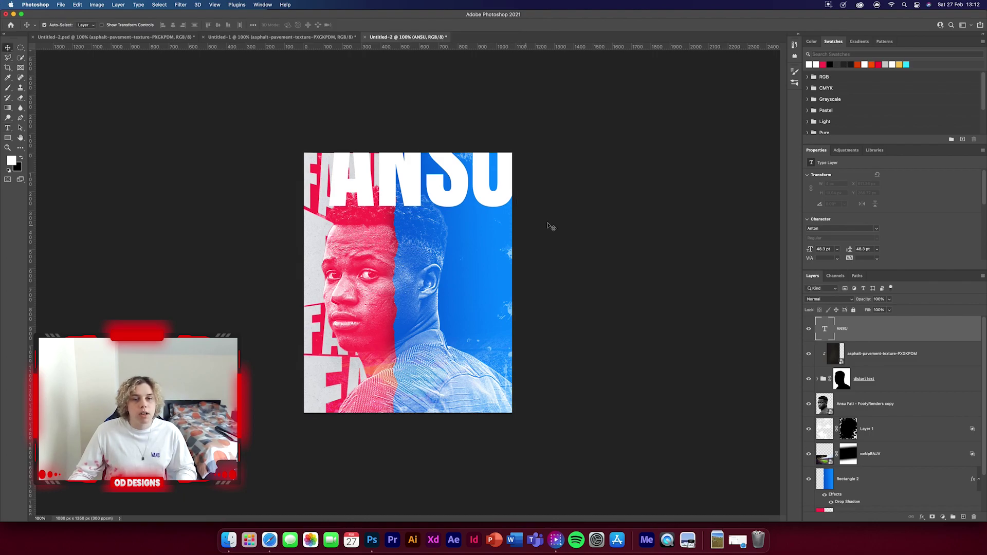
# Rotate the ANSU text 90° and scale it down so it runs down the blue half from the canvas's top edge
pyautogui.hotkey('ctrl', 't')
pyautogui.moveTo(543, 162); pyautogui.dragTo(485, 339)
pyautogui.moveTo(450, 241); pyautogui.dragTo(478, 312)
pyautogui.press('Return')
# Turn the ANSU text into an outline with 0% fill and a thin white inside stroke
pyautogui.moveTo(868, 310); pyautogui.dragTo(691, 317)
pyautogui.doubleClick(903, 329)
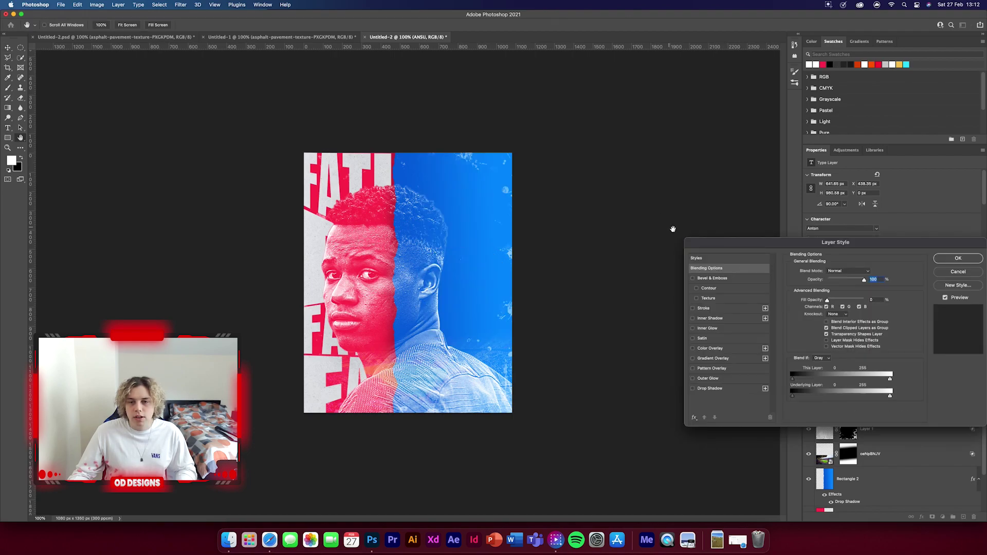
pyautogui.click(704, 308)
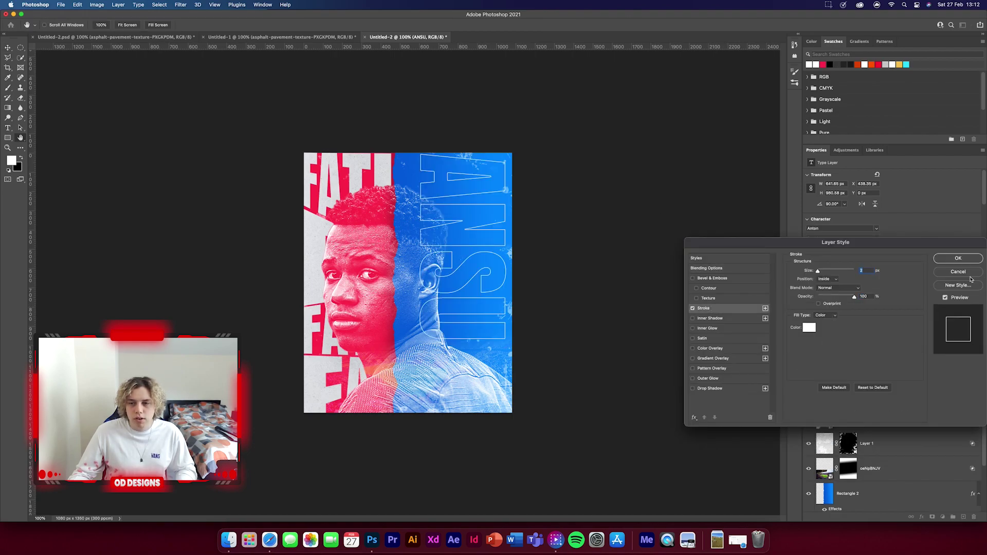
pyautogui.click(958, 258)
# Shift the outlined ANSU text about 16 px to the right and place its layer beneath the player portrait
pyautogui.press('super+t')
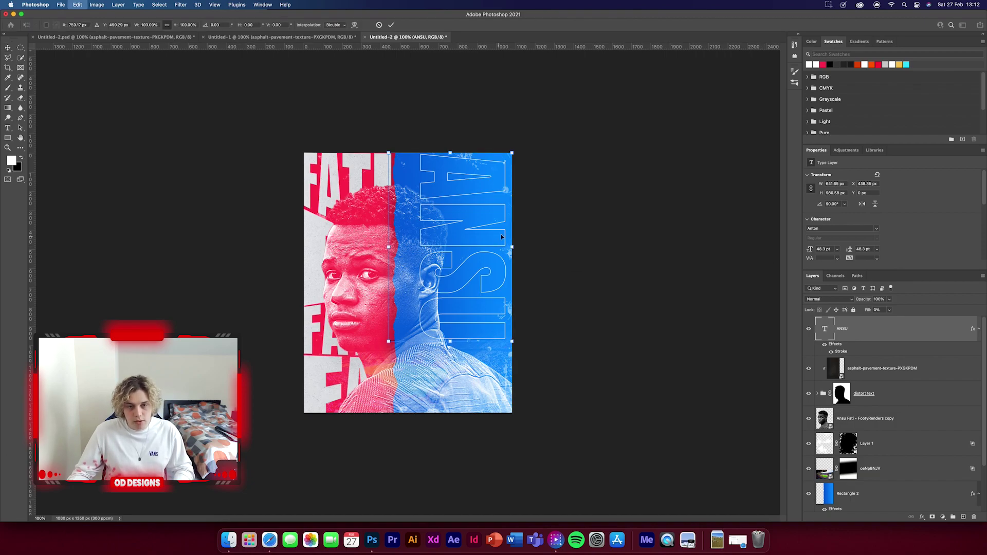
pyautogui.moveTo(497, 242); pyautogui.dragTo(498, 243)
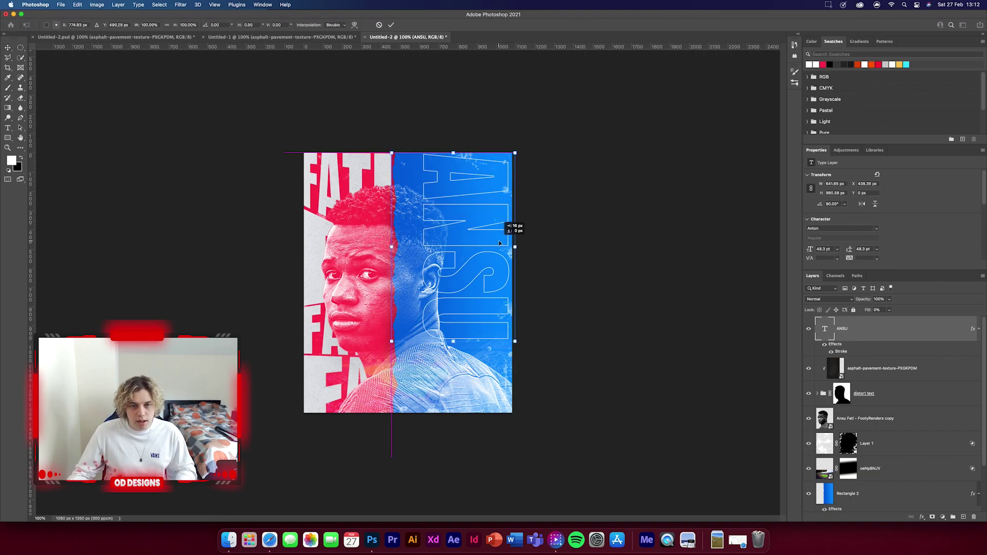
pyautogui.press('Return')
pyautogui.click(589, 205)
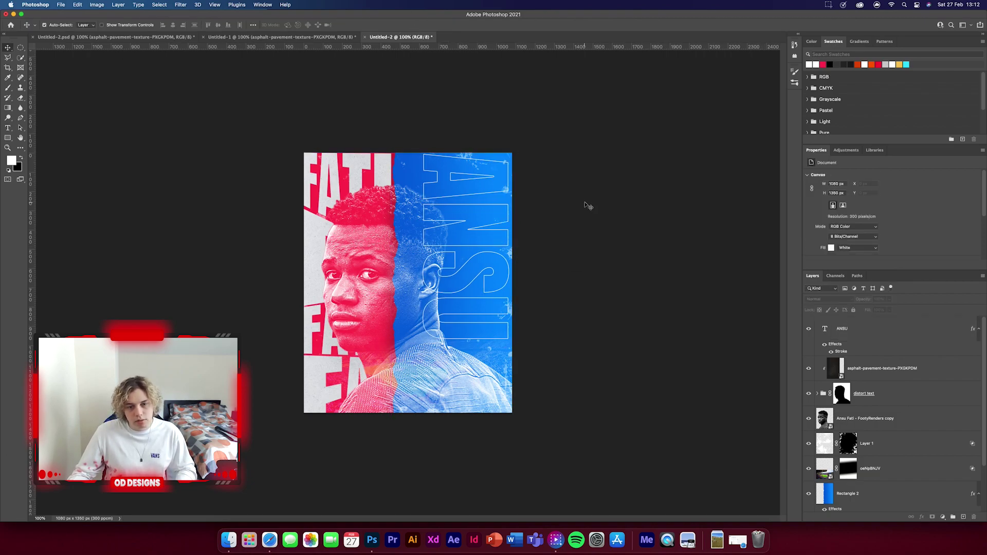
pyautogui.moveTo(873, 338); pyautogui.dragTo(872, 431)
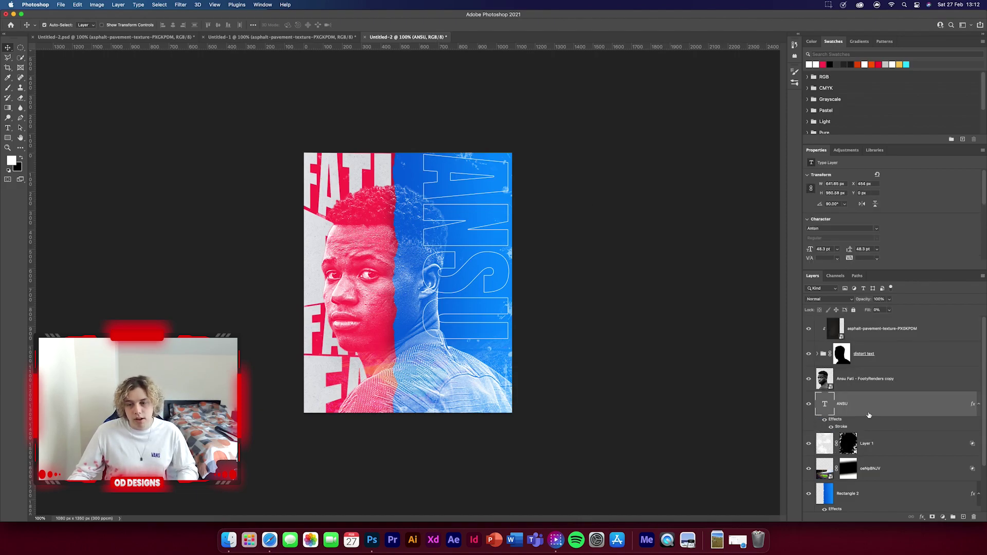
pyautogui.click(685, 346)
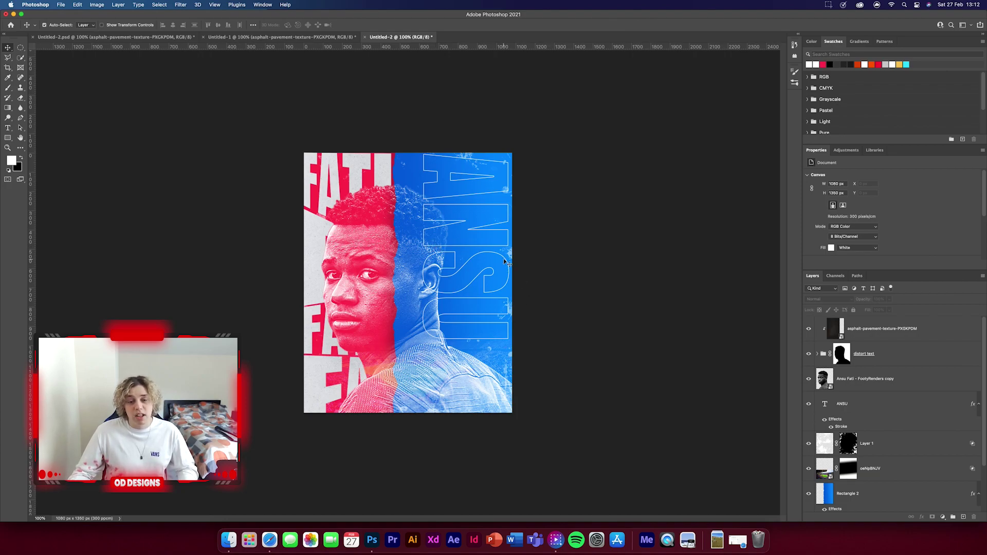
# Copy the FootyRenders-2 and FootyRenders-3 player images from the Untitled-1 document into the poster
pyautogui.click(288, 37)
pyautogui.scroll(-3, 853, 399)
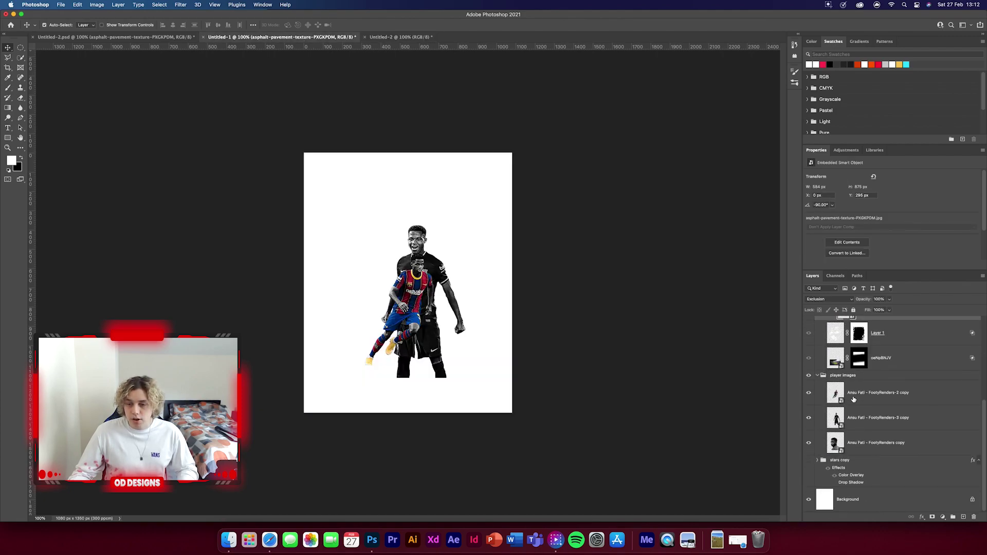
pyautogui.click(919, 419)
pyautogui.keyDown('shift'); pyautogui.click(932, 396); pyautogui.keyUp('shift')
pyautogui.moveTo(932, 396); pyautogui.dragTo(421, 283)
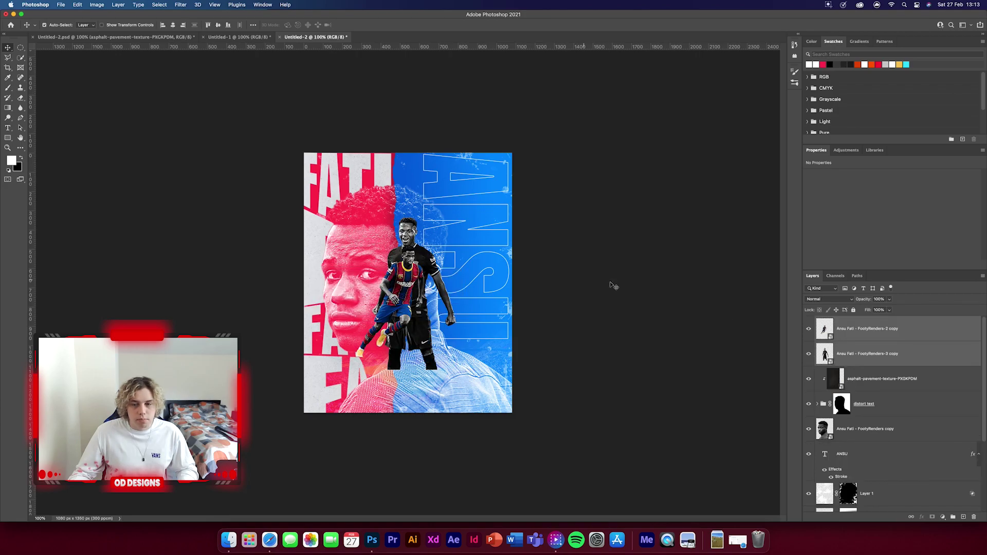
# Enlarge the black-kit player and place him right of centre, with his legs running off the poster's lower edge
pyautogui.click(887, 354)
pyautogui.press('super+t')
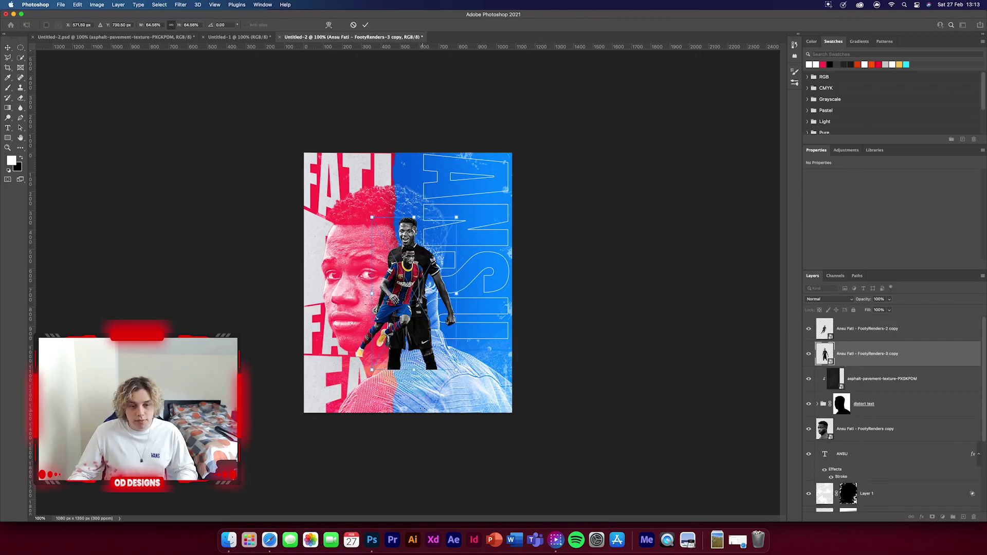
pyautogui.moveTo(414, 370); pyautogui.dragTo(414, 416)
pyautogui.moveTo(431, 342); pyautogui.dragTo(443, 338)
pyautogui.moveTo(426, 214); pyautogui.dragTo(433, 190)
pyautogui.press('Return')
pyautogui.click(563, 225)
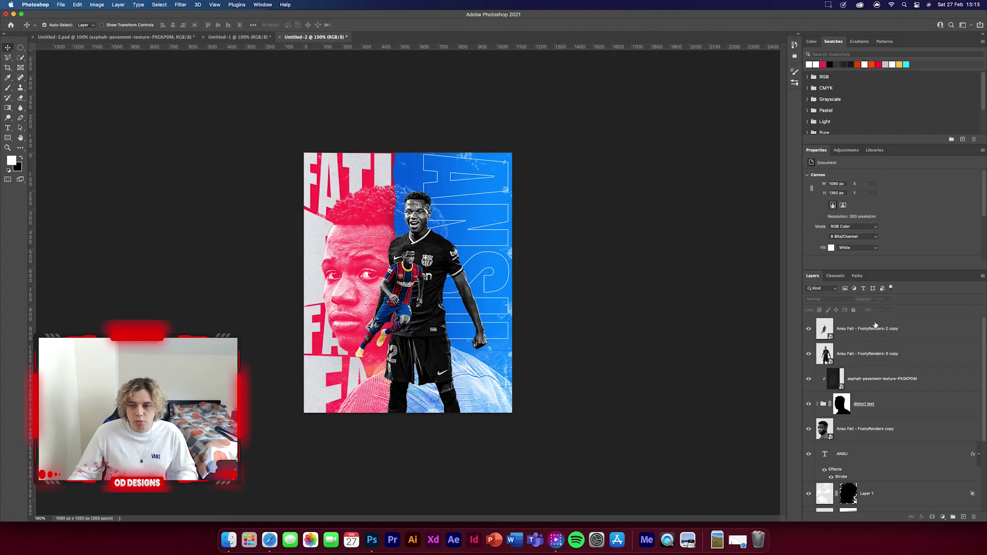
# Enlarge the running player in the red-and-blue kit slightly and place him in front of the black-kit player
pyautogui.click(876, 328)
pyautogui.press('super+t')
pyautogui.moveTo(427, 366); pyautogui.dragTo(391, 391)
pyautogui.moveTo(383, 307); pyautogui.dragTo(384, 300)
pyautogui.moveTo(392, 238); pyautogui.dragTo(395, 275)
pyautogui.click(366, 25)
pyautogui.click(571, 310)
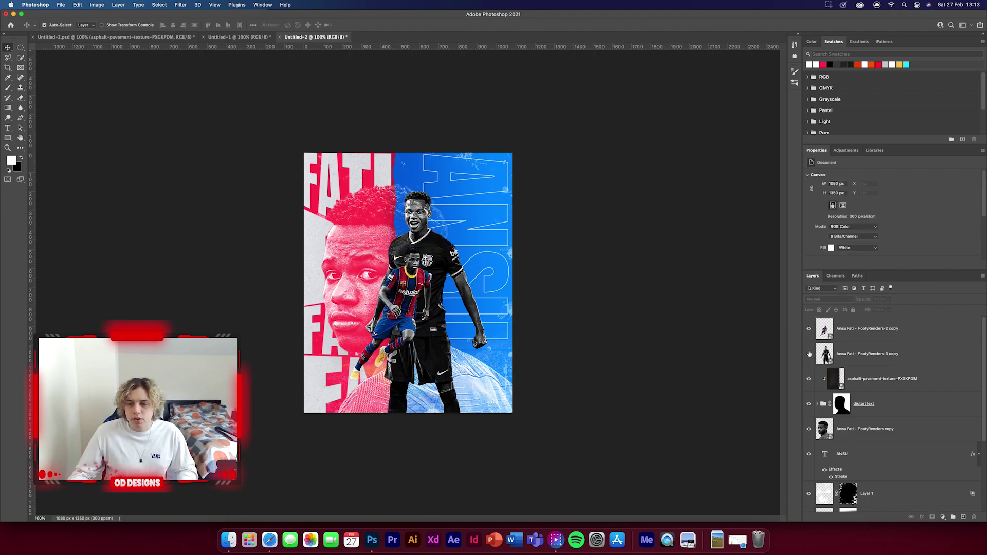
# Hide both full-body player layers and draw an unfilled, white-stroked rectangle about 58 x 1480 px down the torn edge
pyautogui.moveTo(809, 355); pyautogui.dragTo(786, 334)
pyautogui.click(9, 139)
pyautogui.click(87, 26)
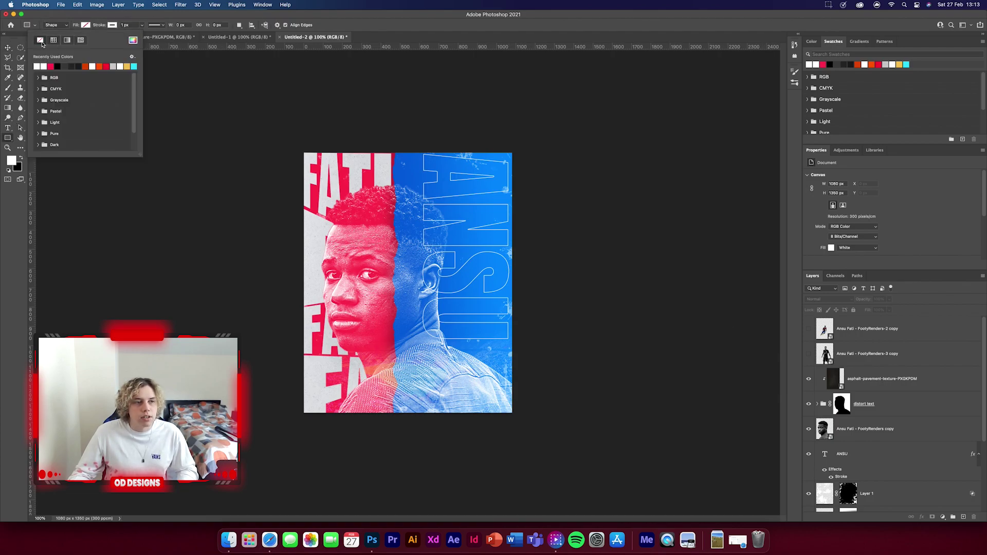
pyautogui.click(104, 16)
pyautogui.moveTo(393, 149)
pyautogui.mouseDown()
pyautogui.moveTo(397, 465)
pyautogui.moveTo(403, 434)
pyautogui.mouseUp()
pyautogui.moveTo(392, 291); pyautogui.dragTo(390, 291)
pyautogui.press('Escape')
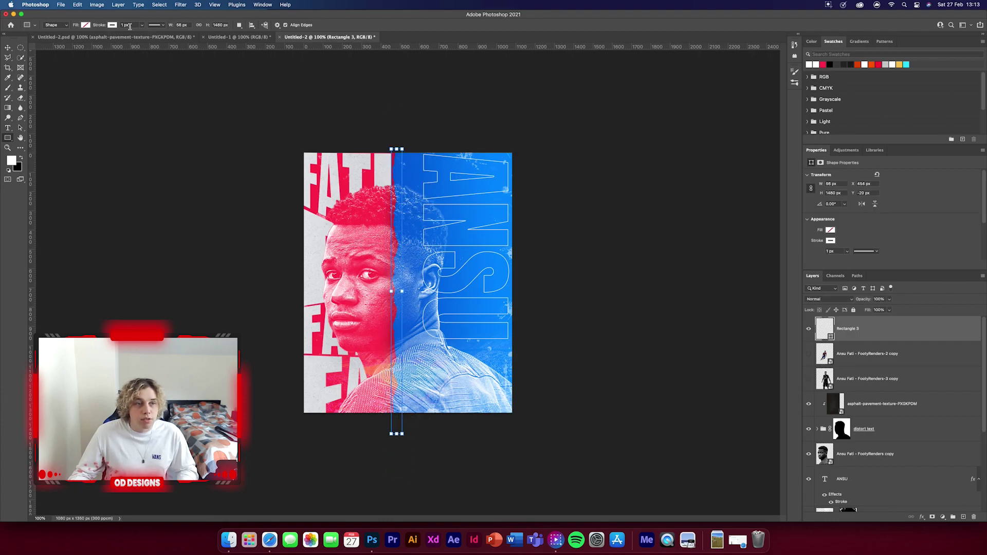
# Set the narrow rectangle's stroke width to 3 px
pyautogui.write('3')
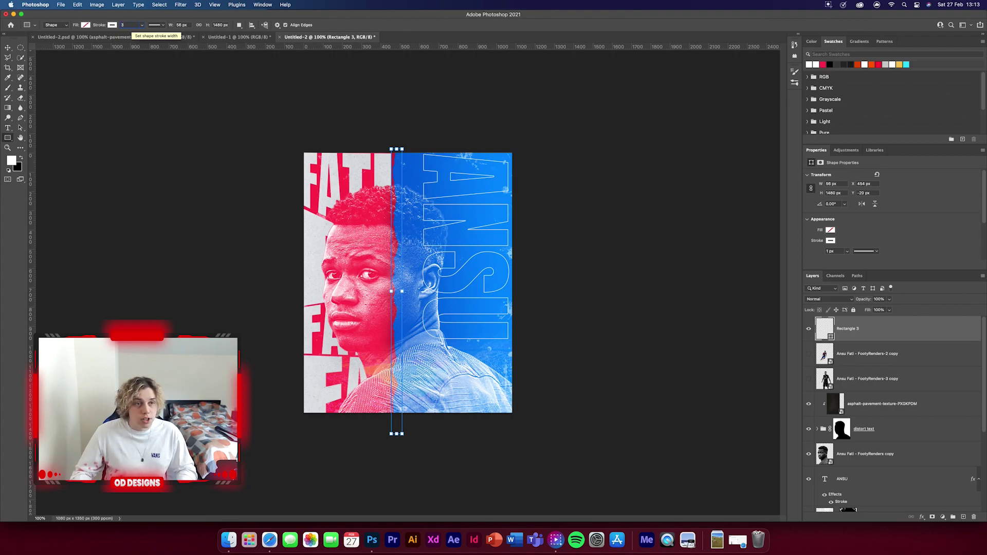
pyautogui.click(7, 47)
pyautogui.click(197, 191)
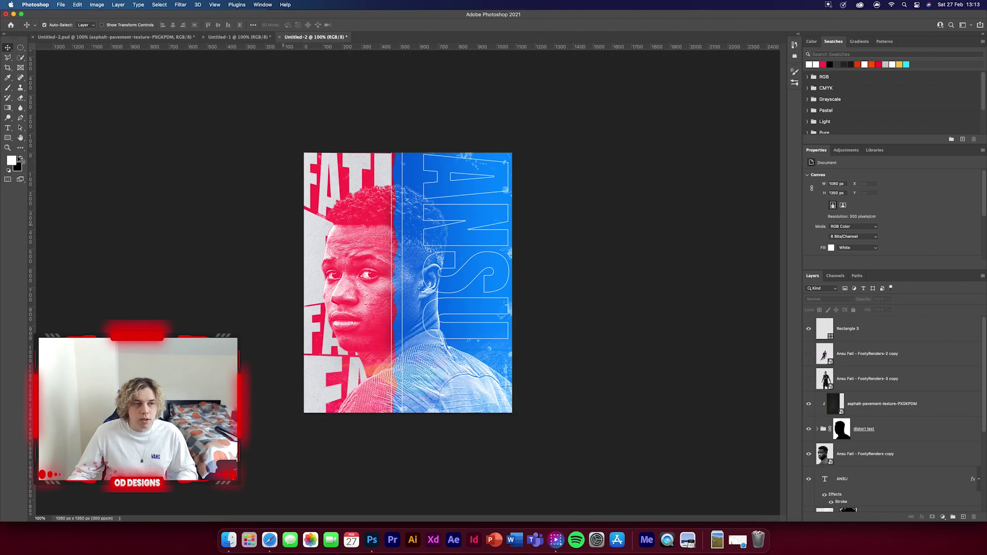
# Add a new white Anton text line reading GMAE DAY across the poster
pyautogui.click(8, 128)
pyautogui.click(363, 243)
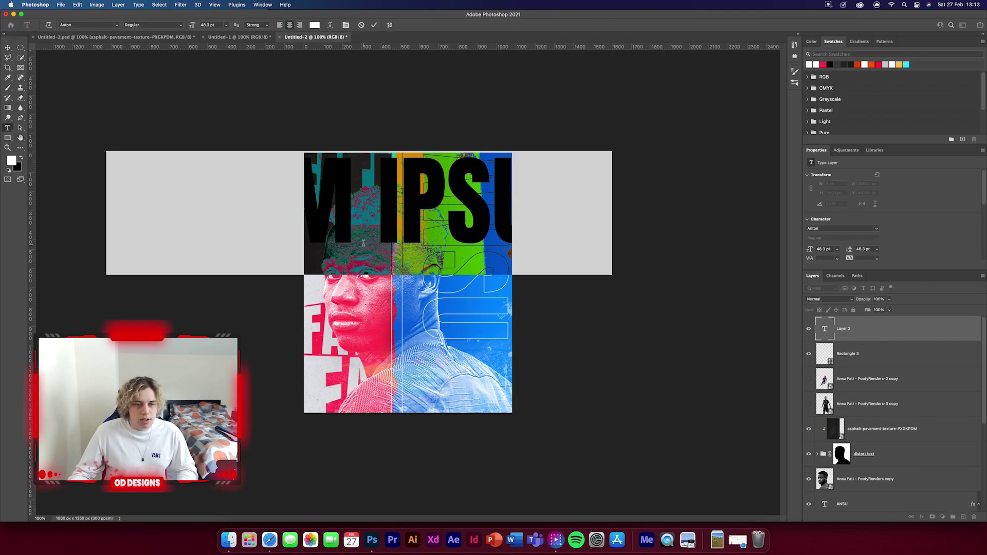
pyautogui.write('GAME DAY')
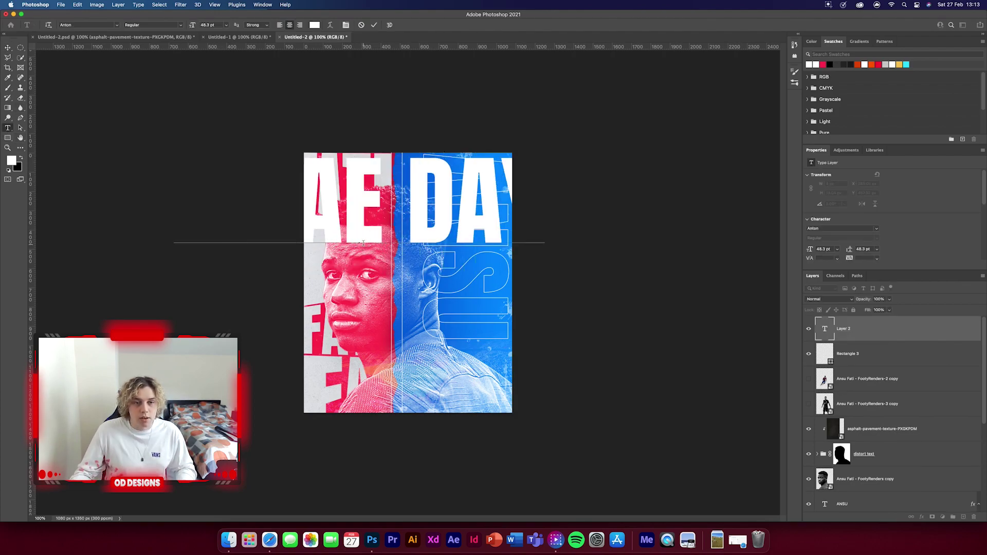
pyautogui.click(7, 47)
# Shrink the new text line to 3.79 pt and move it over the lower part of the outlined strip
pyautogui.press('super+t')
pyautogui.moveTo(367, 149); pyautogui.dragTo(411, 163)
pyautogui.press('super+plus')
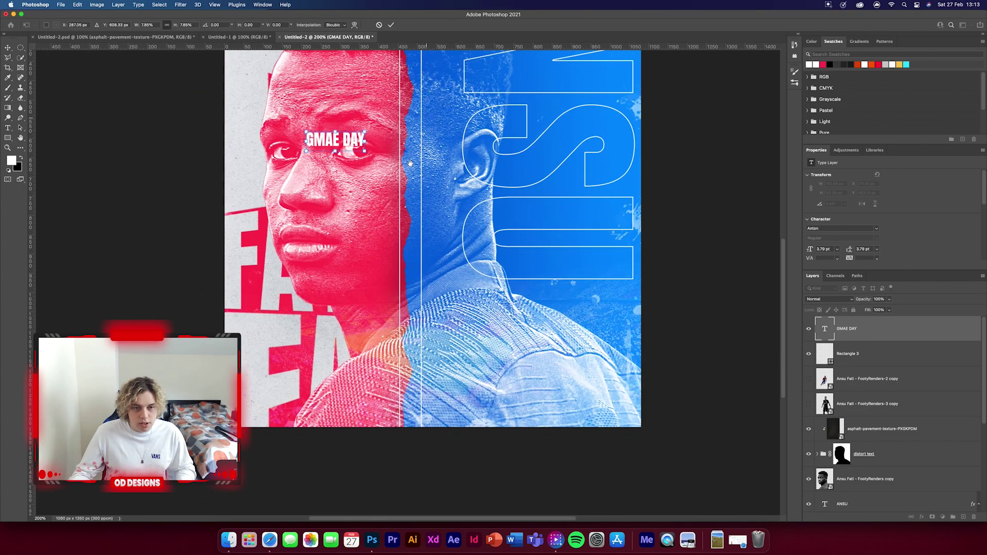
pyautogui.moveTo(309, 135); pyautogui.dragTo(425, 371)
pyautogui.press('Return')
# Correct the small text line's wording to GAME DAY
pyautogui.doubleClick(424, 369)
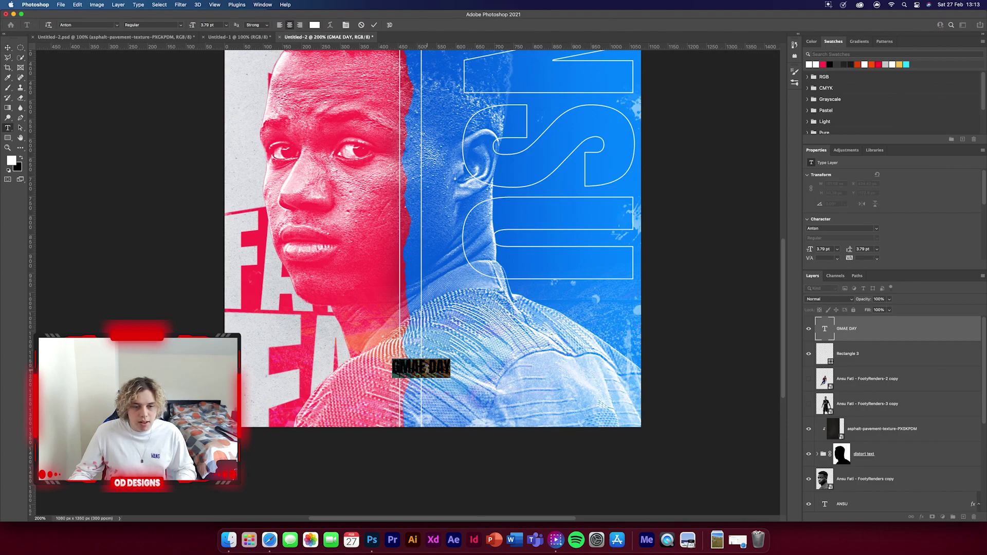
pyautogui.press('BackSpace')
pyautogui.write('GAME DAY')
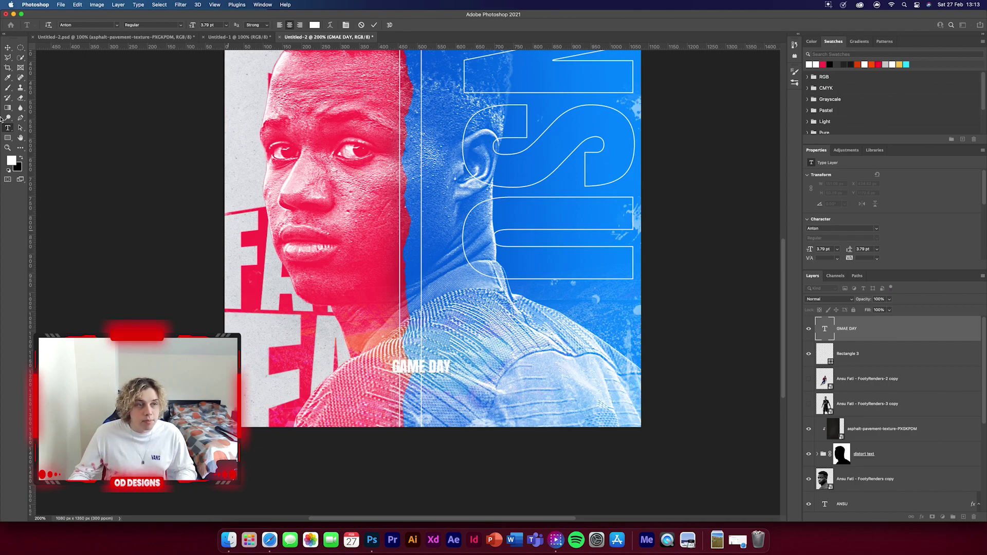
pyautogui.click(8, 47)
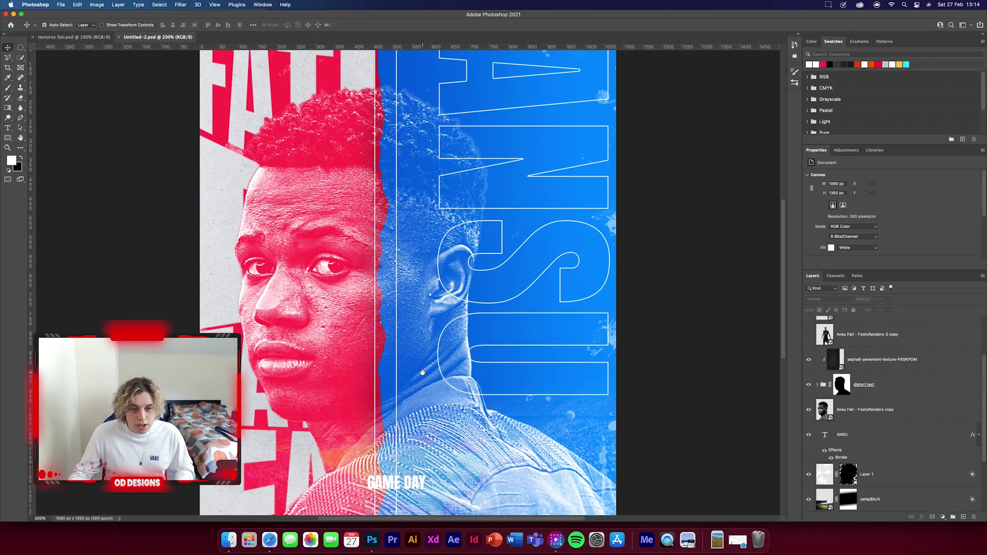
# Rotate the GAME DAY text -90° and fit it inside the strip at the poster's lower edge
pyautogui.scroll(-5, 421, 360)
pyautogui.click(416, 353)
pyautogui.press('super+t')
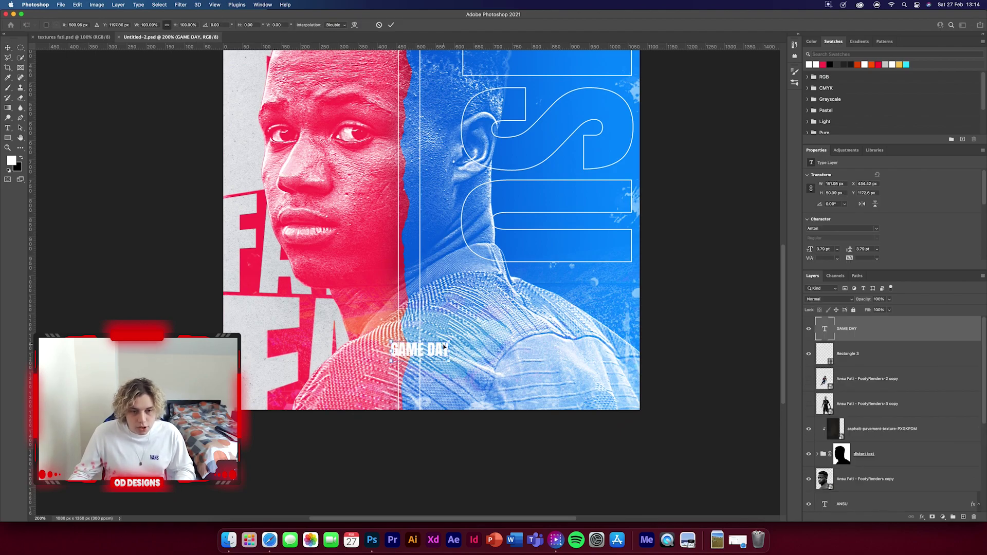
pyautogui.moveTo(456, 340); pyautogui.dragTo(410, 357)
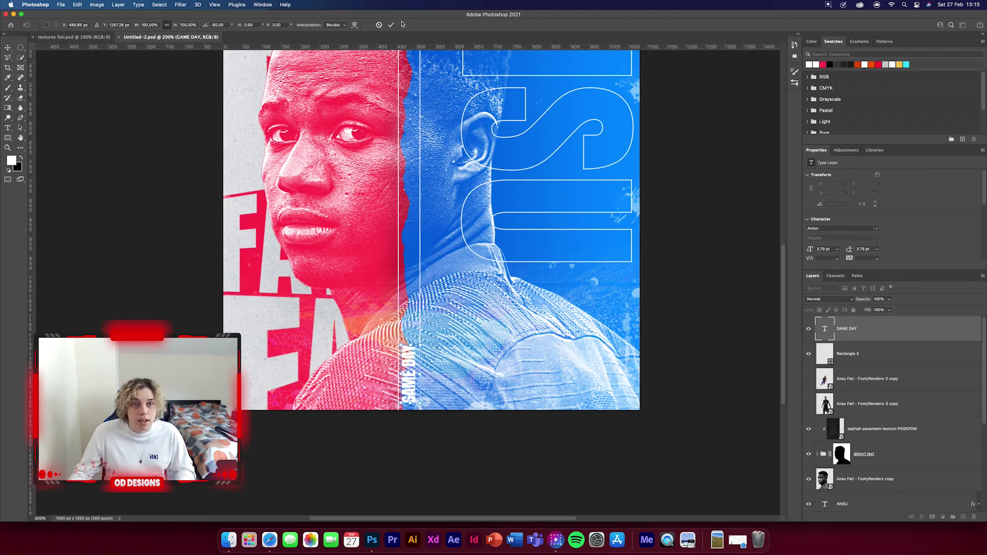
pyautogui.click(392, 25)
# Duplicate the vertical GAME DAY text and place the copy directly above the original inside the strip
pyautogui.press('super+j')
pyautogui.press('super+t')
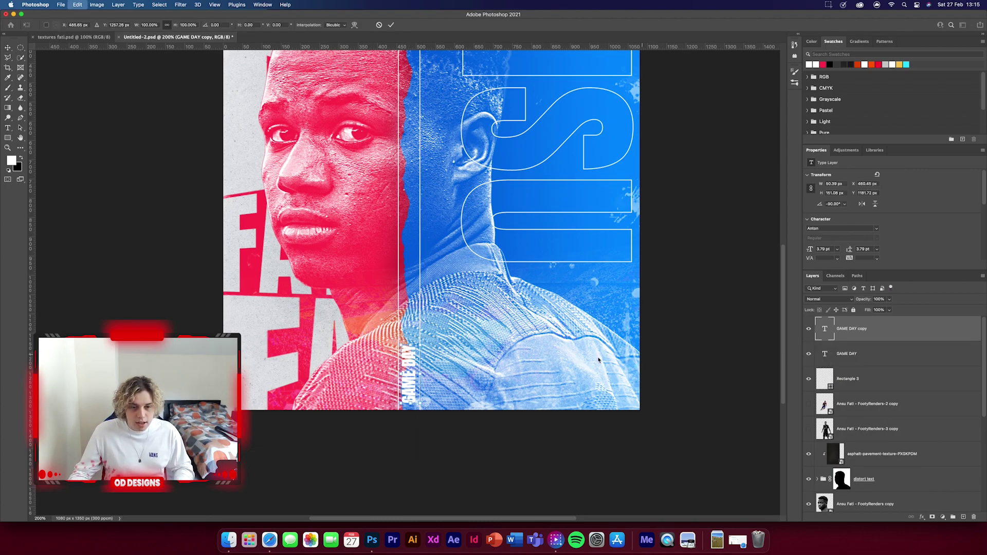
pyautogui.moveTo(401, 341); pyautogui.dragTo(401, 341)
pyautogui.moveTo(407, 297); pyautogui.dragTo(407, 290)
pyautogui.click(391, 25)
# Duplicate both GAME DAY layers and move the copies up the strip to continue the column of text
pyautogui.keyDown('shift'); pyautogui.click(854, 354); pyautogui.keyUp('shift')
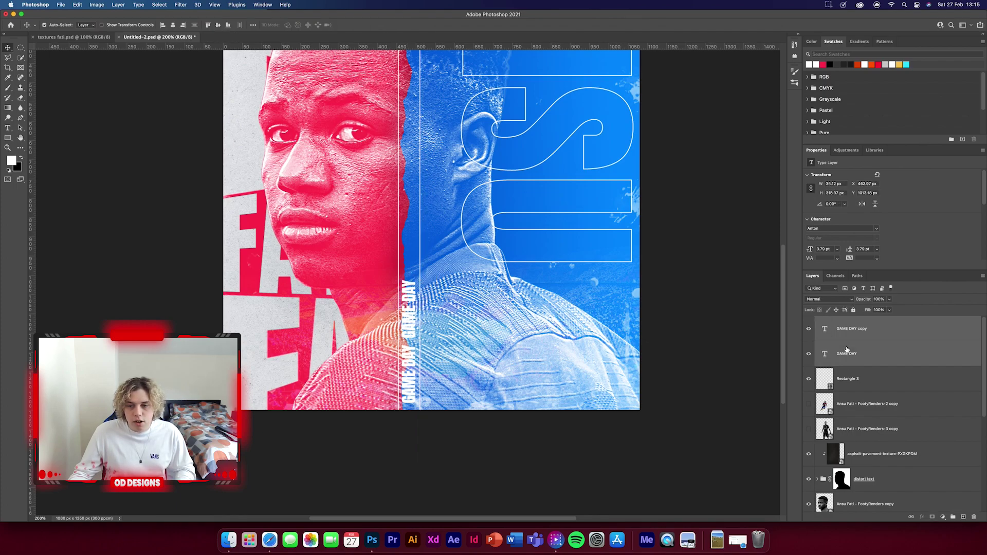
pyautogui.hotkey('ctrl', 'j')
pyautogui.hotkey('ctrl', 't')
pyautogui.moveTo(417, 318); pyautogui.dragTo(425, 190)
pyautogui.click(391, 24)
# Duplicate the four GAME DAY text layers and move the copies up so the column fills the strip to the poster's upper edge
pyautogui.keyDown('shift'); pyautogui.click(906, 398); pyautogui.keyUp('shift')
pyautogui.click(885, 335)
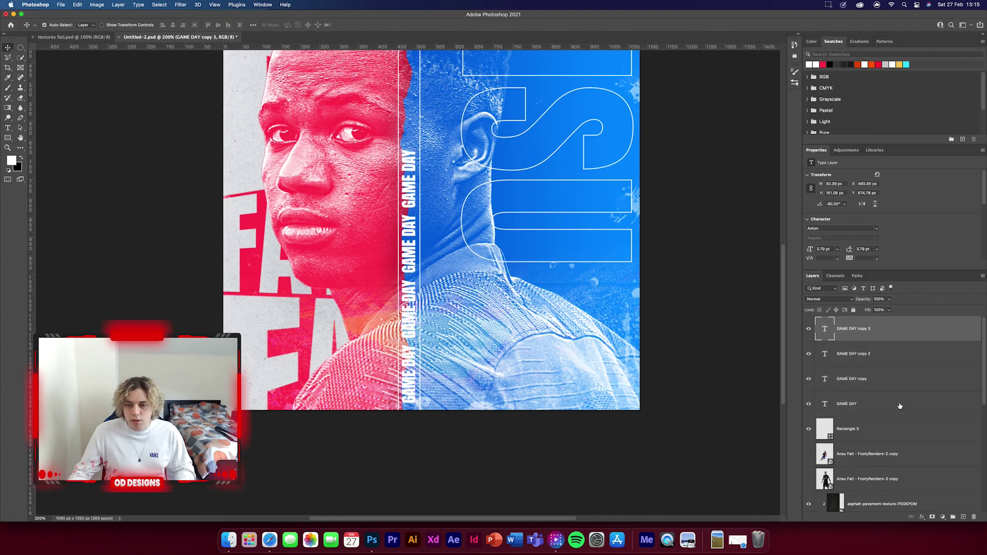
pyautogui.keyDown('shift'); pyautogui.click(902, 404); pyautogui.keyUp('shift')
pyautogui.hotkey('ctrl', 'j')
pyautogui.hotkey('ctrl', 't')
pyautogui.scroll(10, 402, 374)
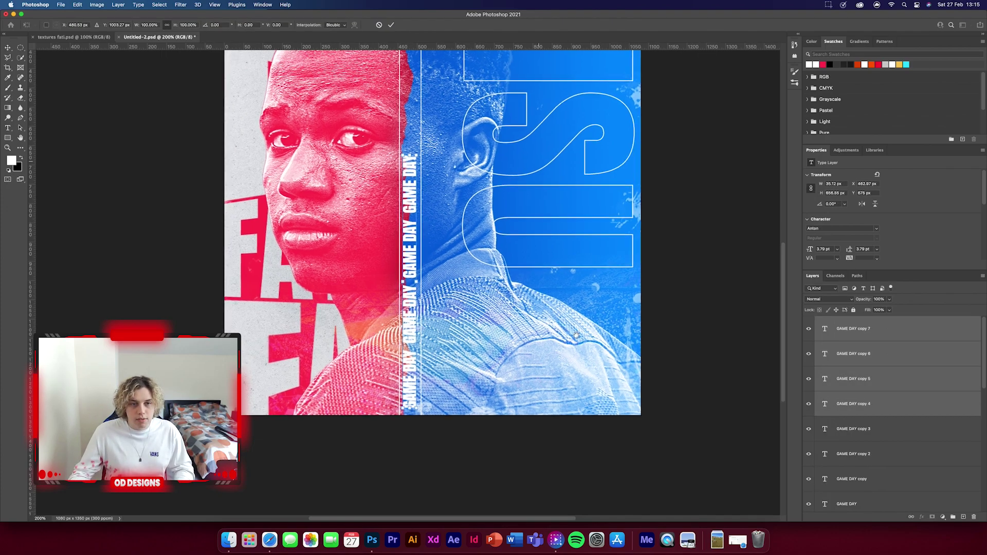
pyautogui.moveTo(431, 433); pyautogui.dragTo(440, 191)
pyautogui.click(513, 340)
pyautogui.press('super+minus')
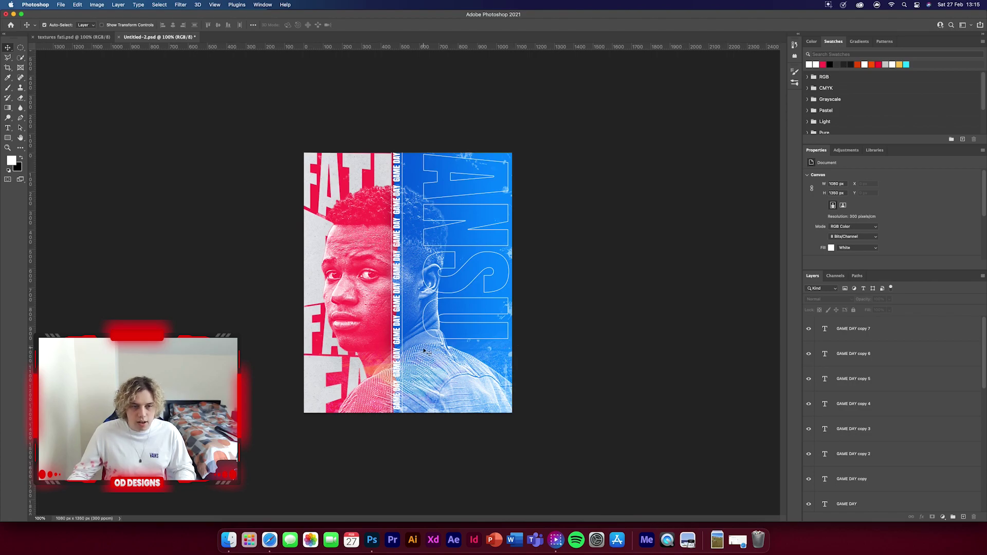
# Group the GAME DAY text layers with the strip rectangle and name the group Middle text
pyautogui.press('super+g')
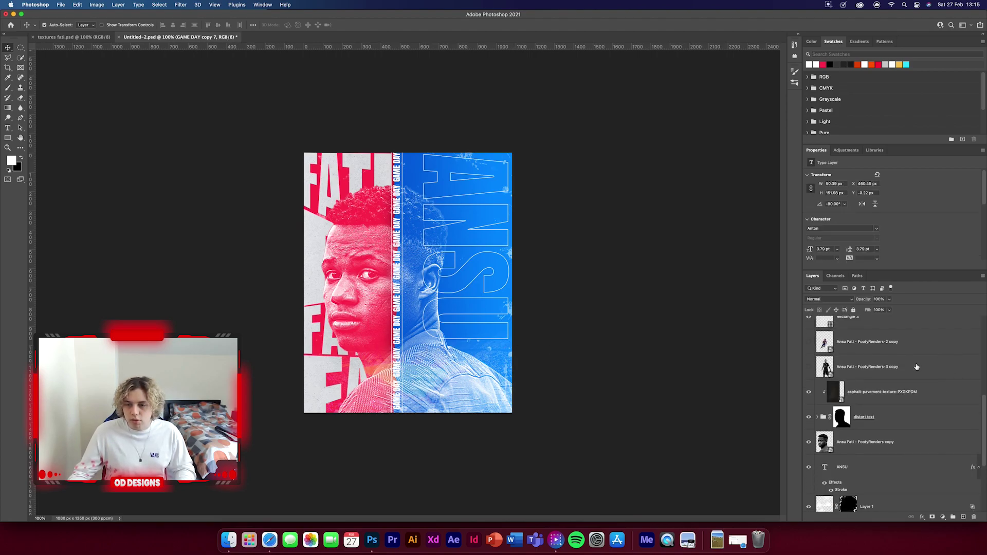
pyautogui.write('Middle text')
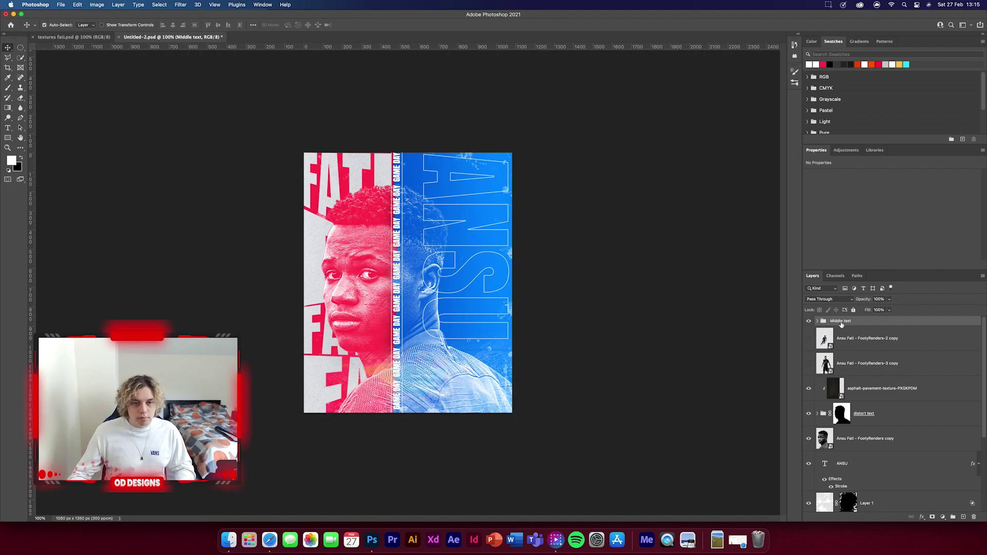
pyautogui.click(596, 300)
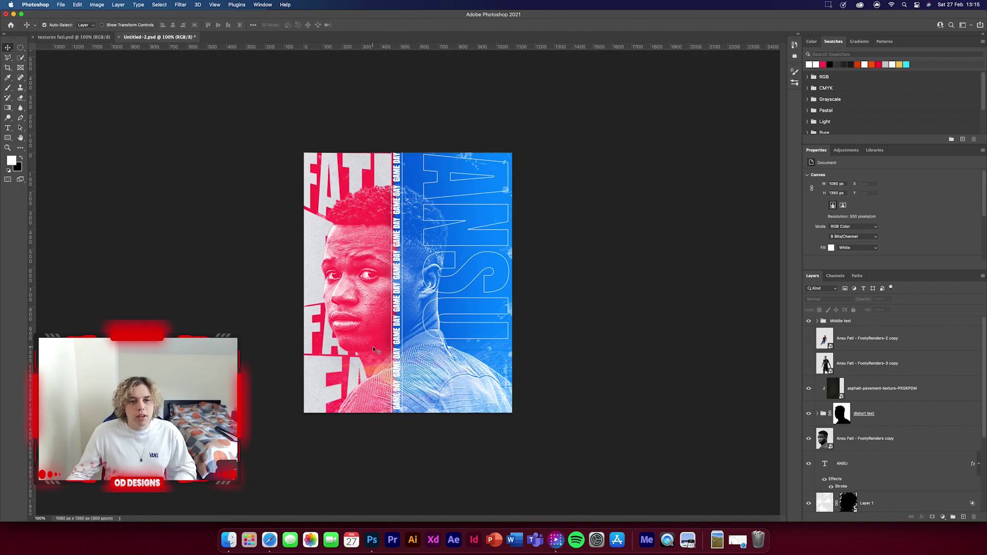
# Copy the stars group from textures fati.psd into the poster and place it as a vertical row in the lower-right corner
pyautogui.click(74, 37)
pyautogui.scroll(-3, 874, 411)
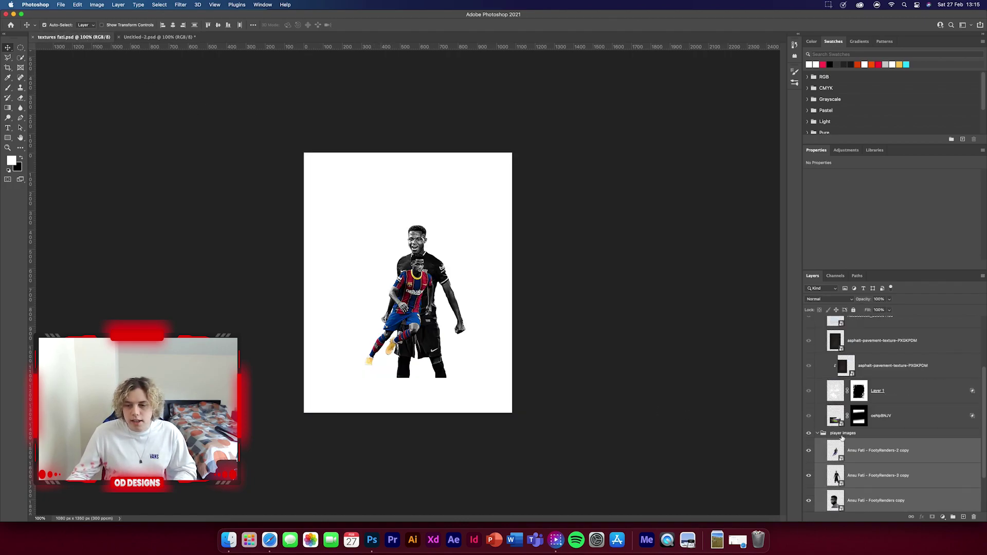
pyautogui.click(867, 463)
pyautogui.click(809, 460)
pyautogui.moveTo(873, 465); pyautogui.dragTo(510, 378)
pyautogui.hotkey('ctrl', 't')
pyautogui.click(391, 25)
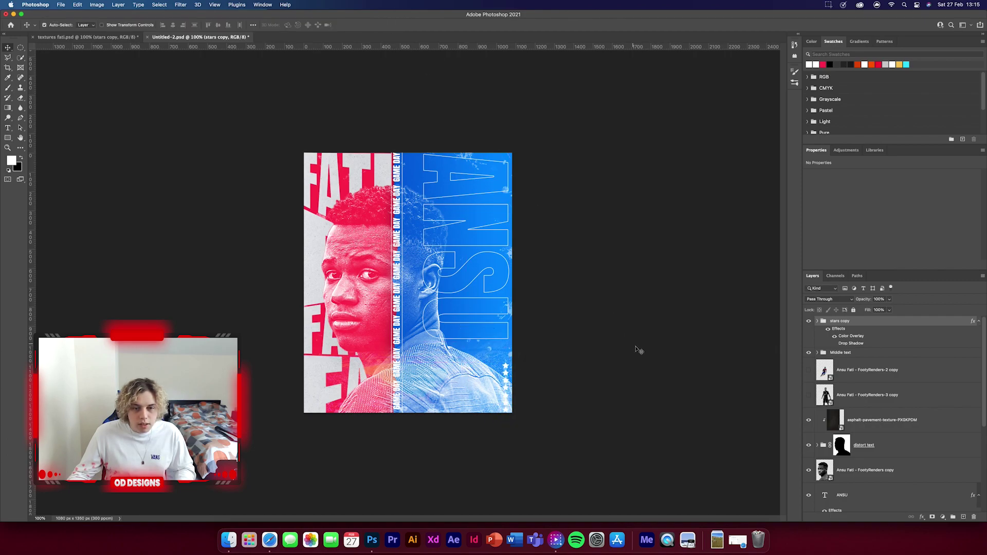
# Duplicate the stars group, scale the copy down slightly and place it beside the GAME DAY strip at mid-height
pyautogui.hotkey('ctrl', 'j')
pyautogui.hotkey('ctrl', 't')
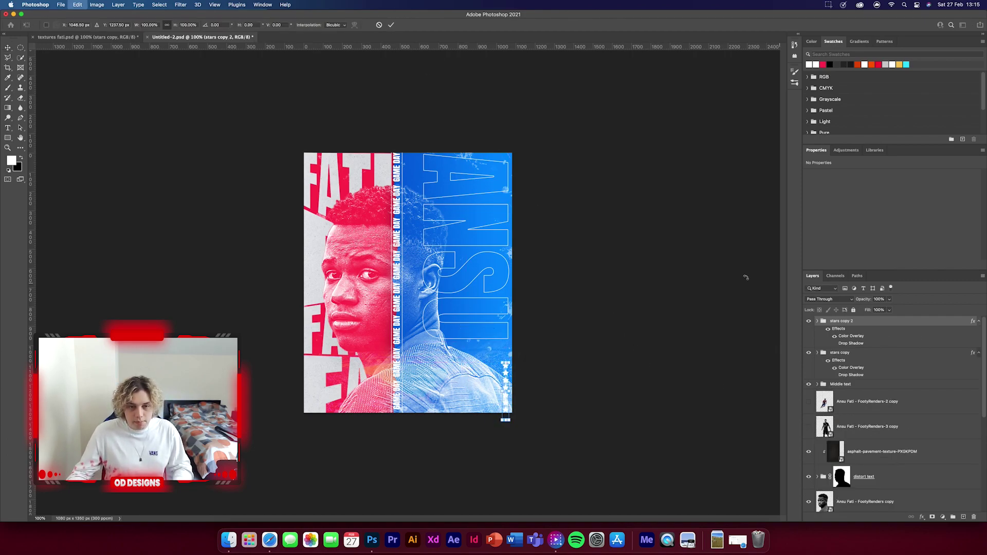
pyautogui.moveTo(509, 360); pyautogui.dragTo(416, 223)
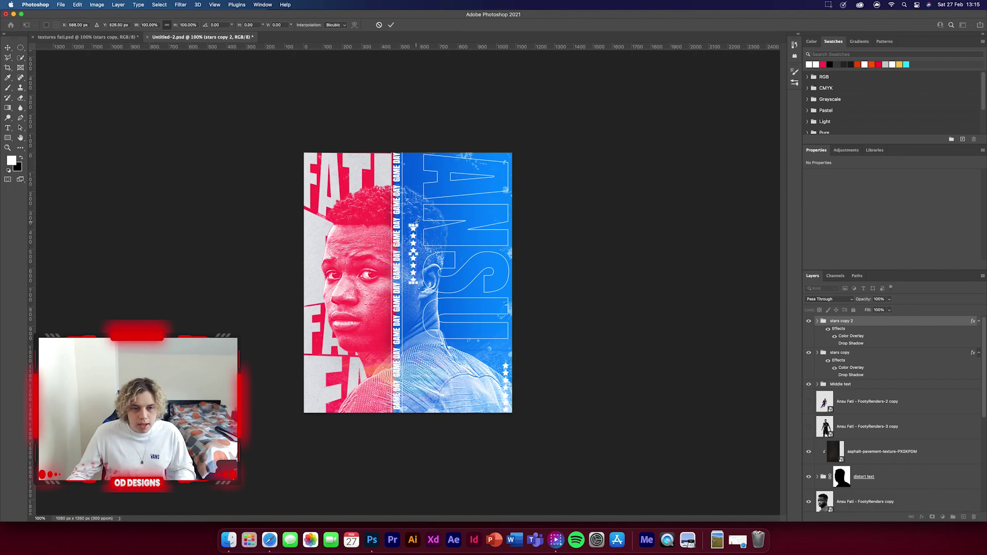
pyautogui.click(391, 25)
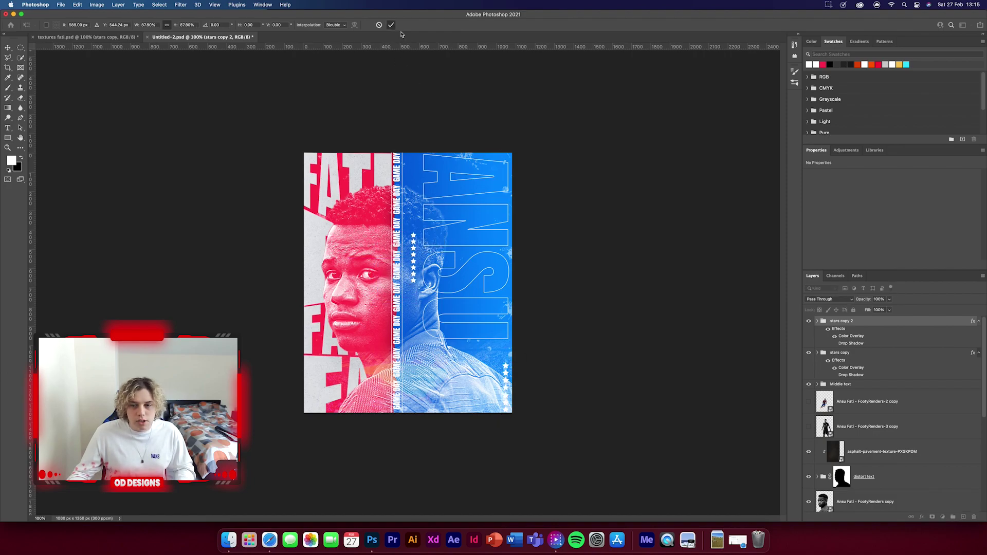
# Show the black-kit player image and move the stars copy and Middle text groups below the large portrait layer
pyautogui.click(808, 427)
pyautogui.moveTo(436, 264); pyautogui.dragTo(442, 277)
pyautogui.click(883, 322)
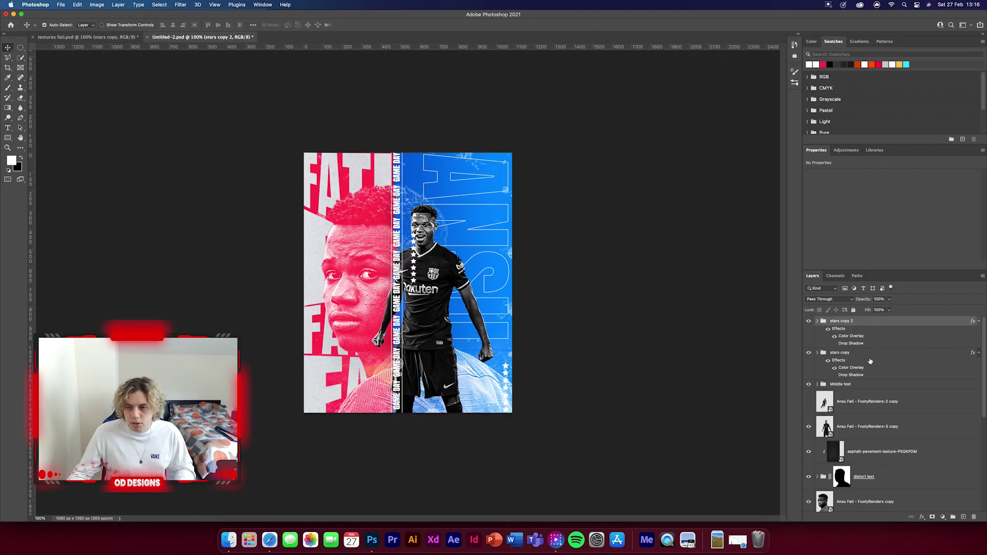
pyautogui.moveTo(865, 354); pyautogui.dragTo(869, 512)
pyautogui.click(638, 422)
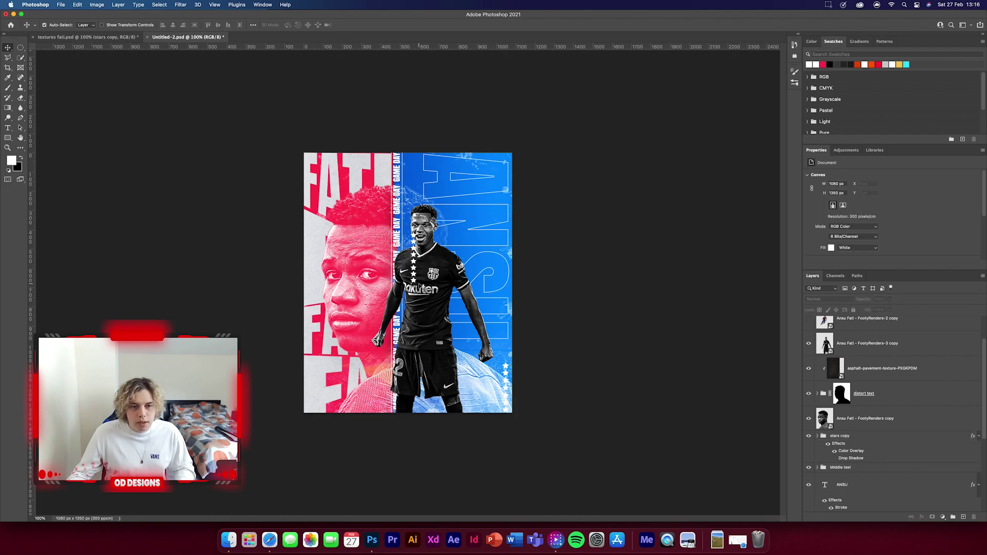
# Shrink the stars beside the strip, set them left of the black-kit player's head, and move their group below that player's layer
pyautogui.scroll(2, 860, 335)
pyautogui.click(857, 322)
pyautogui.hotkey('ctrl', 't')
pyautogui.moveTo(412, 249); pyautogui.dragTo(409, 229)
pyautogui.click(391, 25)
pyautogui.moveTo(861, 323); pyautogui.dragTo(862, 396)
pyautogui.click(650, 369)
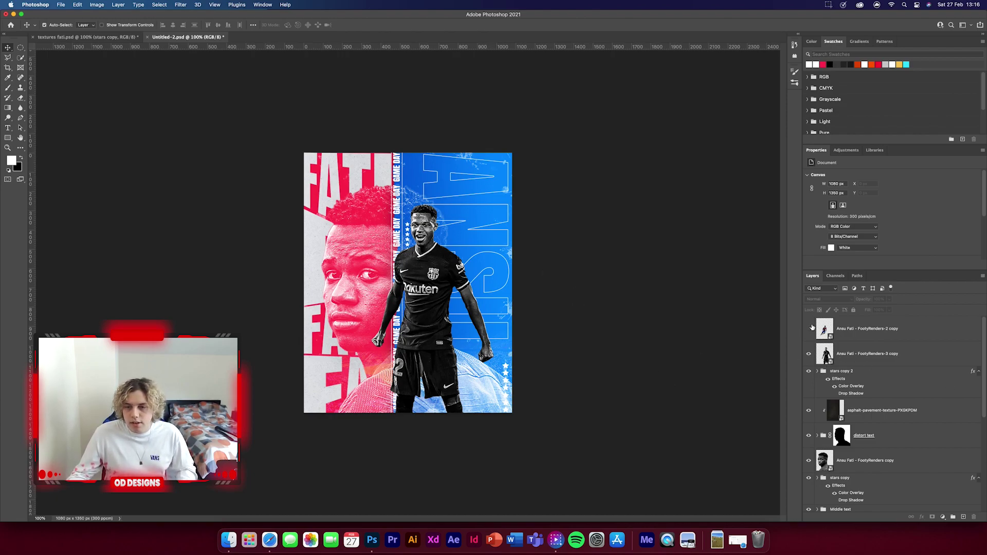
# Show the striped-kit player image and choose brush 31 from the Free Painter Photoshop Brushes 3 set
pyautogui.click(810, 328)
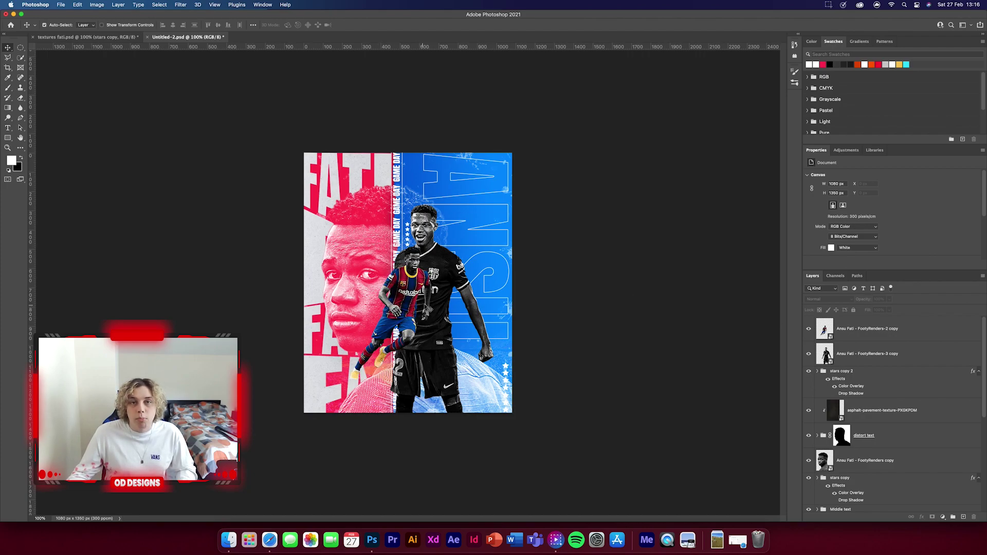
pyautogui.press('b')
pyautogui.click(56, 25)
pyautogui.scroll(-5, 51, 216)
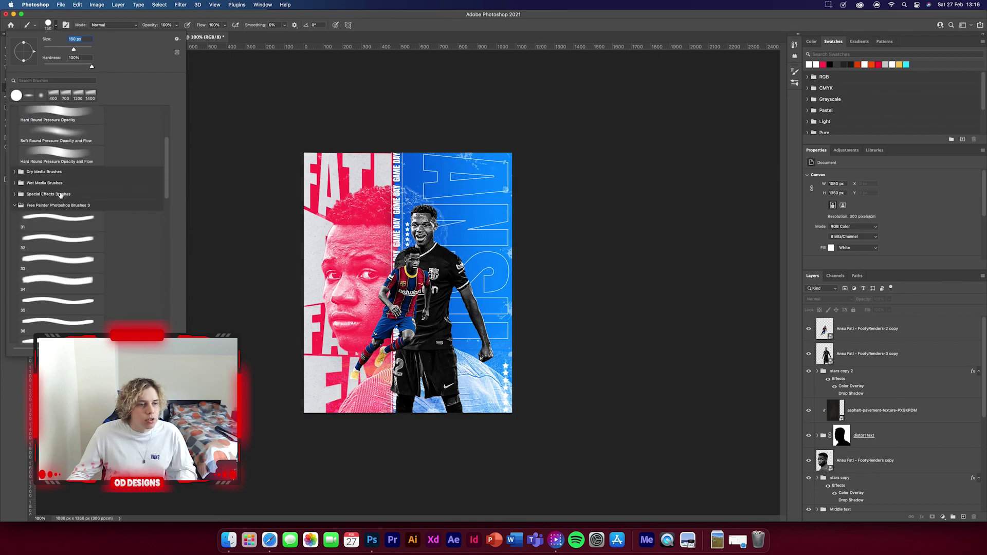
pyautogui.click(46, 220)
pyautogui.moveTo(89, 49); pyautogui.dragTo(87, 50)
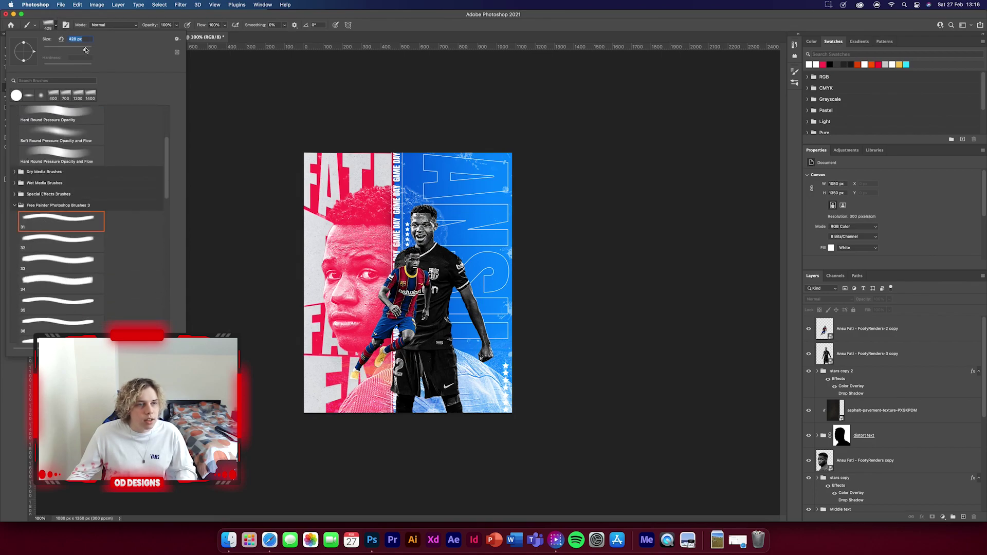
pyautogui.press('Return')
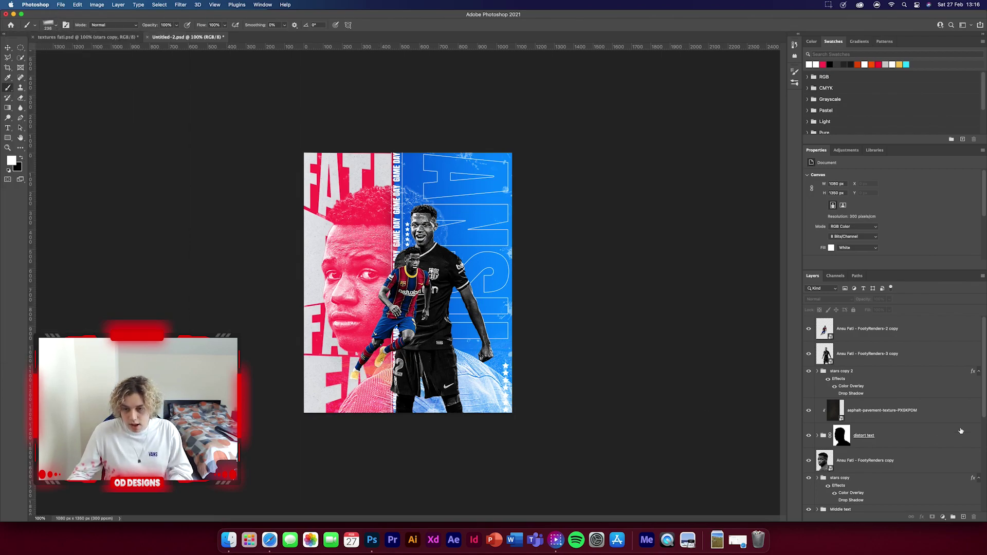
# Add a layer between the two full-body players and set the brush to 400 px with a flattened tip at a -3° angle
pyautogui.click(920, 353)
pyautogui.click(963, 517)
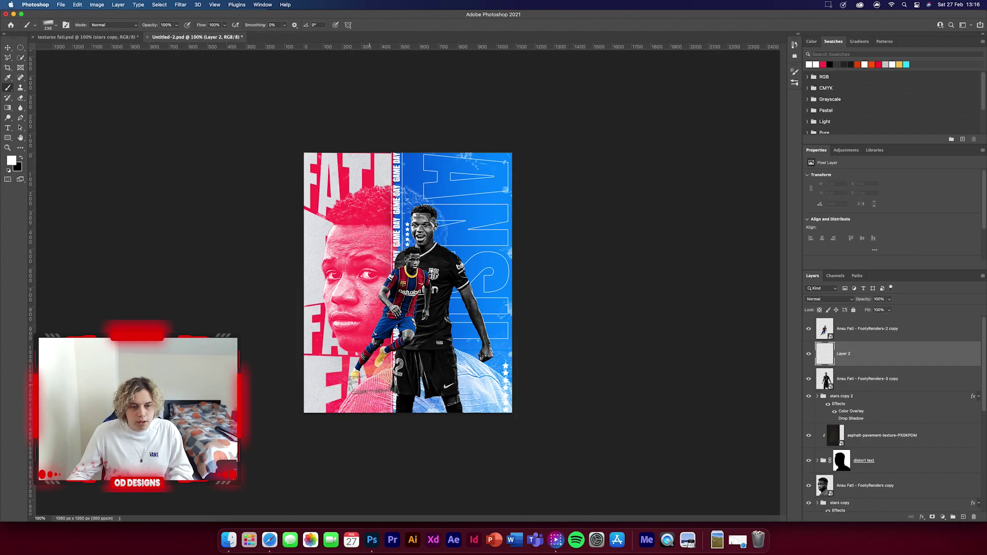
pyautogui.press(']')
pyautogui.press(']')
pyautogui.press(']')
pyautogui.press(']')
pyautogui.press(']')
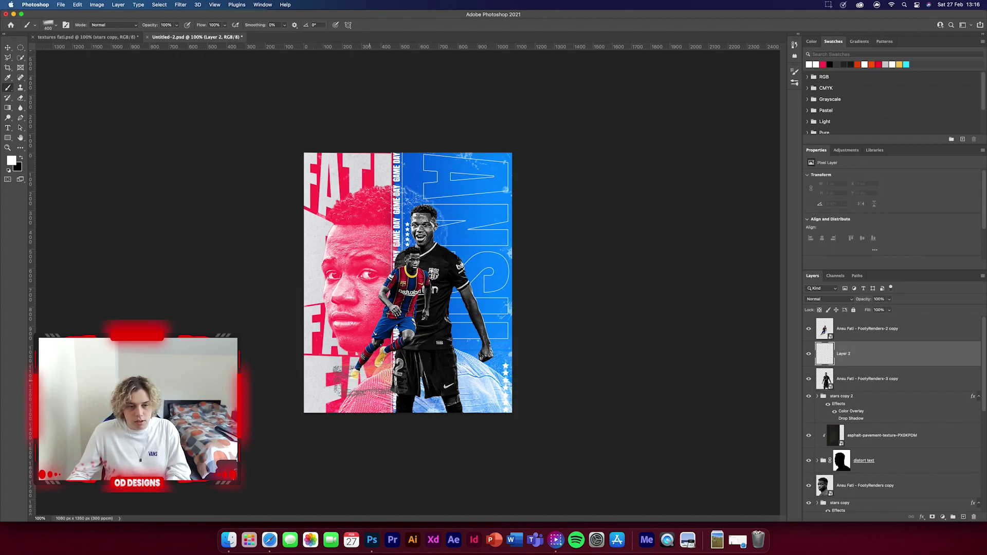
pyautogui.click(48, 26)
pyautogui.moveTo(23, 62); pyautogui.dragTo(29, 54)
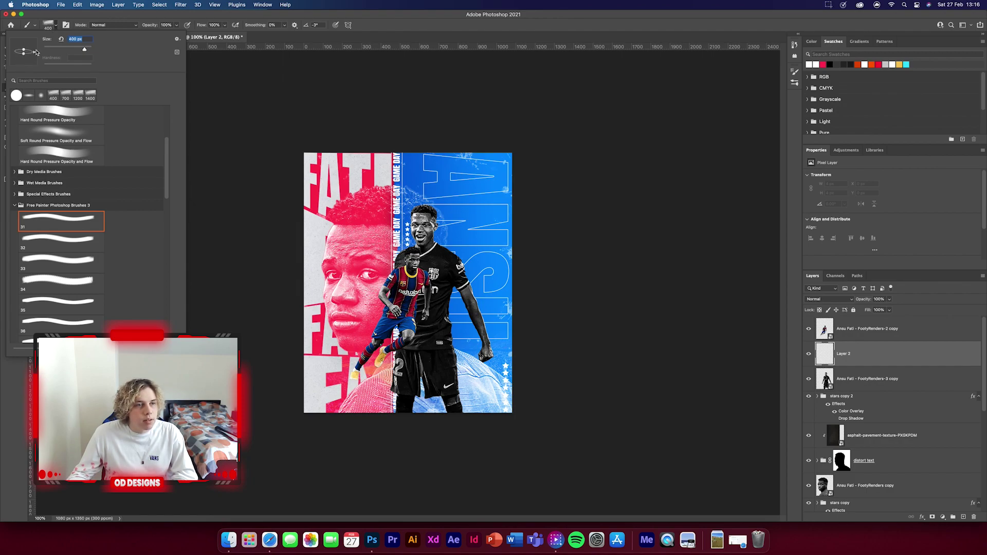
pyautogui.click(56, 24)
# Paint overlapping white grunge strokes beneath the striped-kit player's feet, covering about 494 x 129 px
pyautogui.click(373, 377)
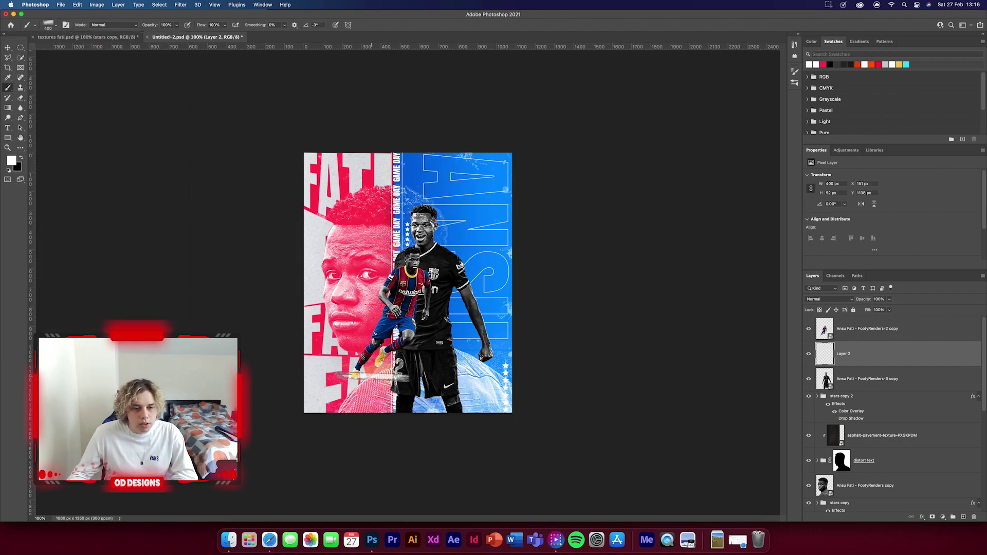
pyautogui.click(376, 381)
pyautogui.click(371, 380)
pyautogui.click(363, 377)
pyautogui.click(379, 372)
pyautogui.click(362, 386)
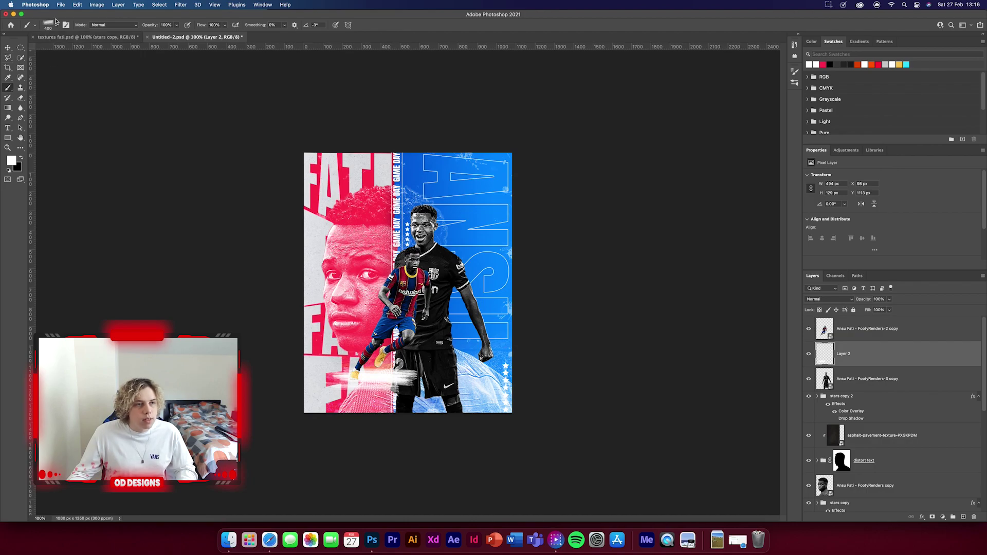
# Switch to the Soft Round brush and flatten its tip into a horizontal ellipse at 0°
pyautogui.click(57, 26)
pyautogui.scroll(5, 61, 206)
pyautogui.click(62, 126)
pyautogui.moveTo(25, 62); pyautogui.dragTo(38, 36)
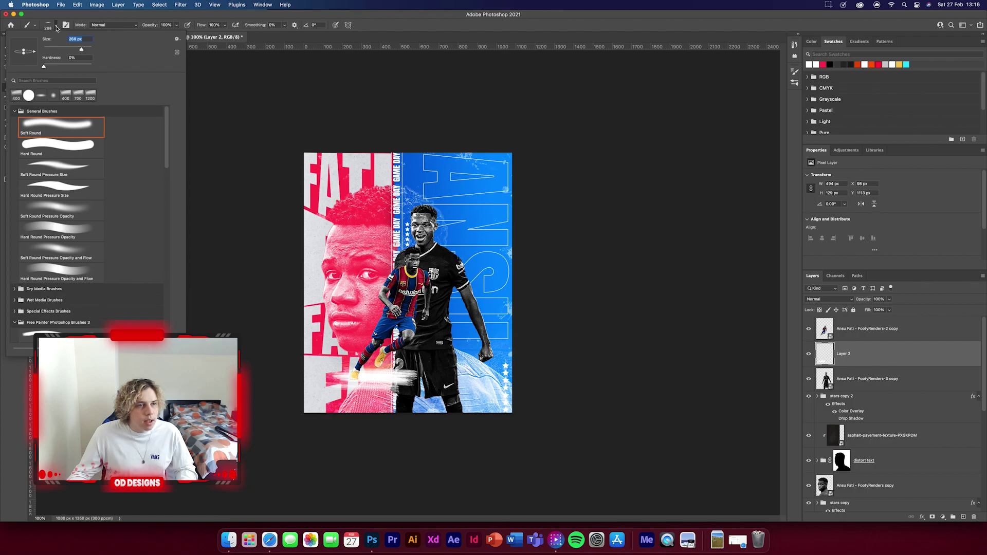
pyautogui.click(56, 26)
# On a new layer above the white strokes, paint small soft black shadows under the striped-kit player's feet
pyautogui.click(963, 518)
pyautogui.press('[')
pyautogui.press('[')
pyautogui.press('[')
pyautogui.press('[')
pyautogui.press('[')
pyautogui.press('[')
pyautogui.click(354, 380)
pyautogui.press('x')
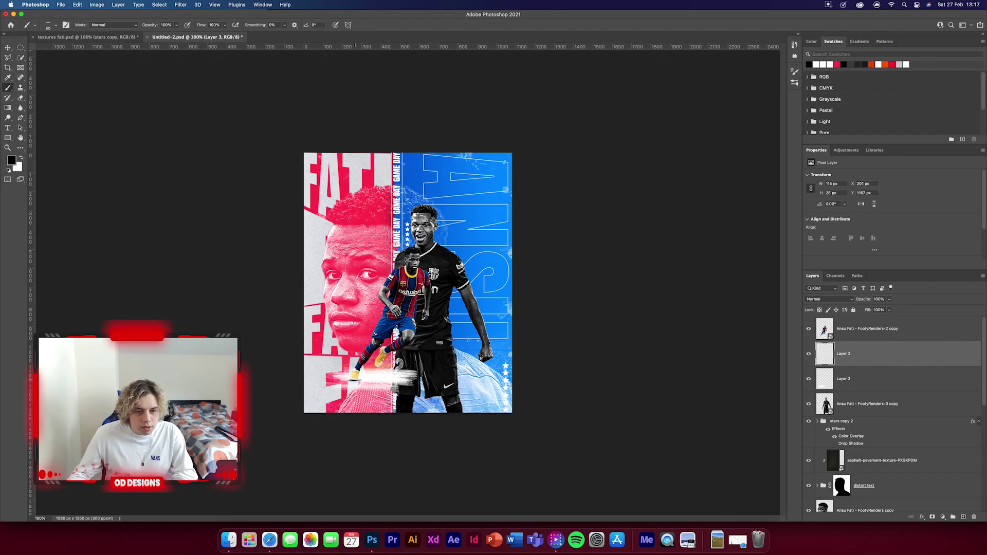
pyautogui.press('[')
pyautogui.press('[')
pyautogui.click(379, 370)
# Lower the opacity of the foot-shadow layer
pyautogui.moveTo(867, 303); pyautogui.dragTo(857, 301)
pyautogui.click(849, 300)
pyautogui.click(844, 327)
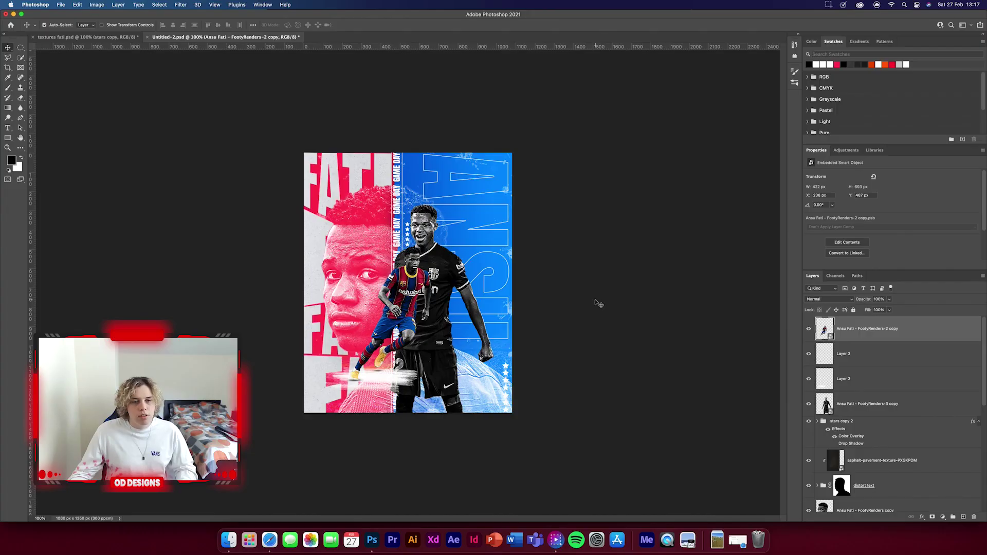
pyautogui.click(595, 302)
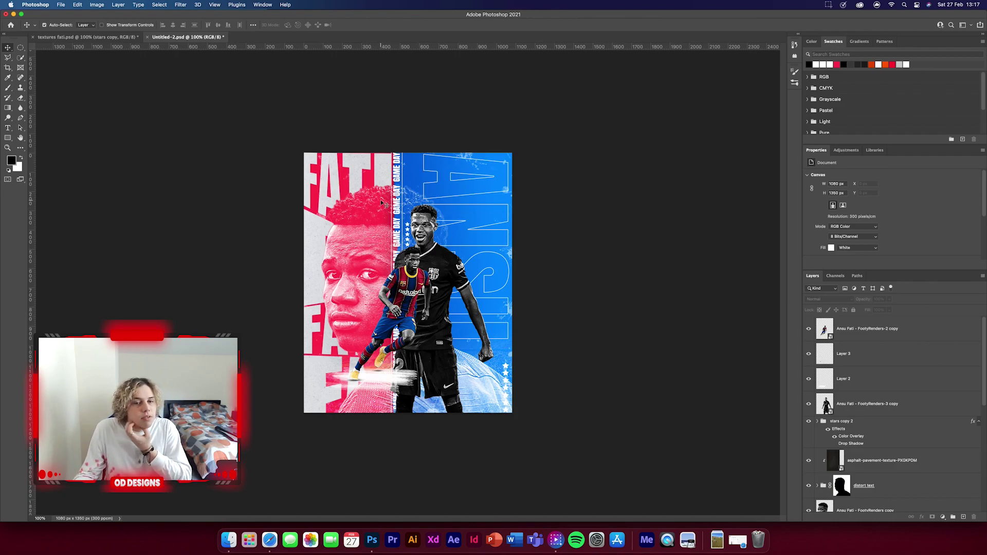
# Copy the AdobeStock paper texture and the unclipped asphalt texture from textures fati.psd onto the top of the poster
pyautogui.click(123, 37)
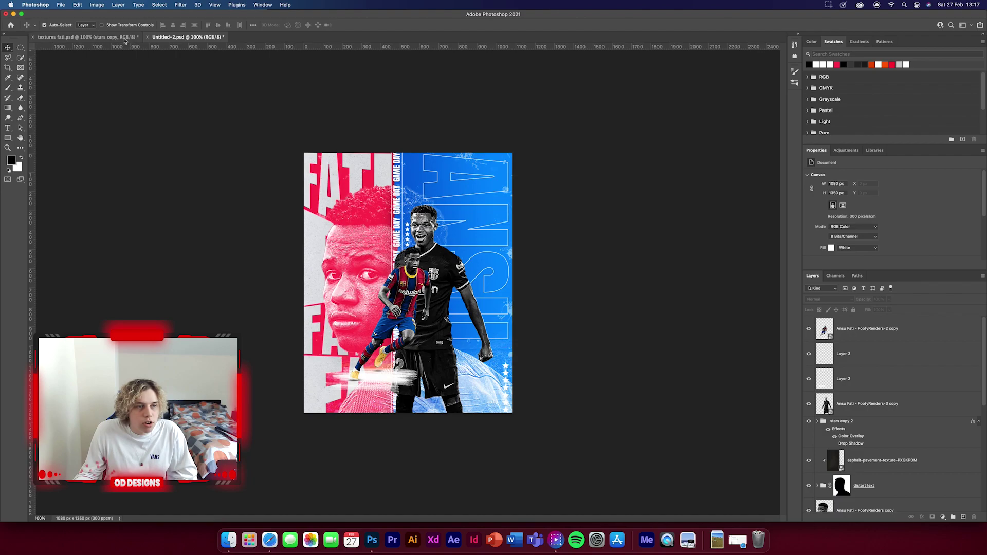
pyautogui.scroll(5, 923, 391)
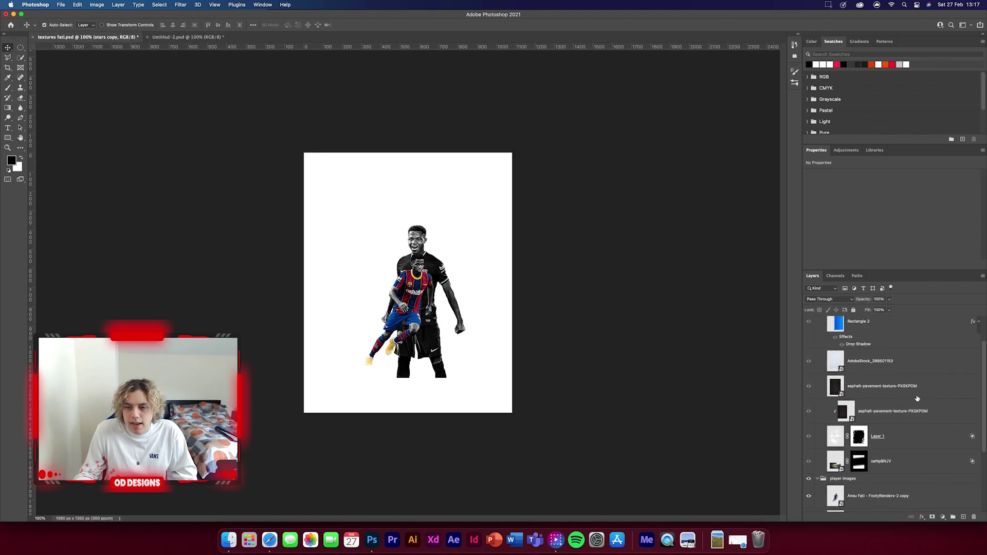
pyautogui.click(922, 375)
pyautogui.doubleClick(920, 367)
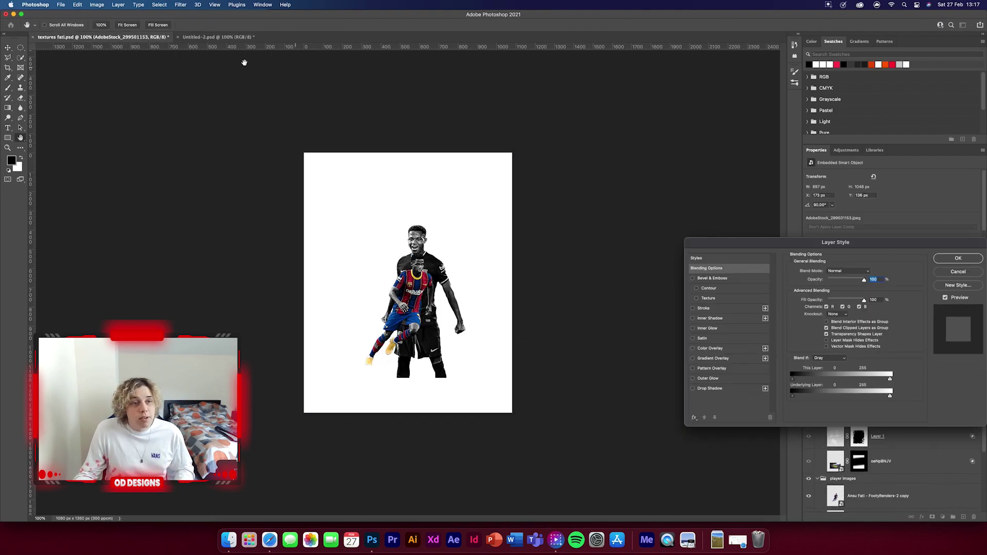
pyautogui.click(958, 272)
pyautogui.click(926, 386)
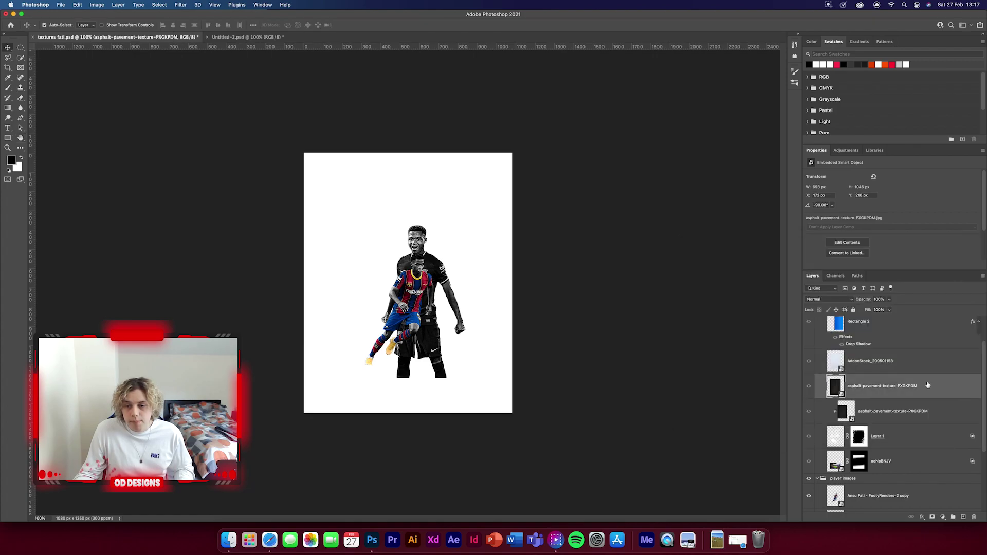
pyautogui.keyDown('shift'); pyautogui.click(926, 365); pyautogui.keyUp('shift')
pyautogui.moveTo(926, 365); pyautogui.dragTo(522, 273)
# Scale and position both texture layers together so they cover the whole poster
pyautogui.press('super+t')
pyautogui.moveTo(452, 279); pyautogui.dragTo(441, 279)
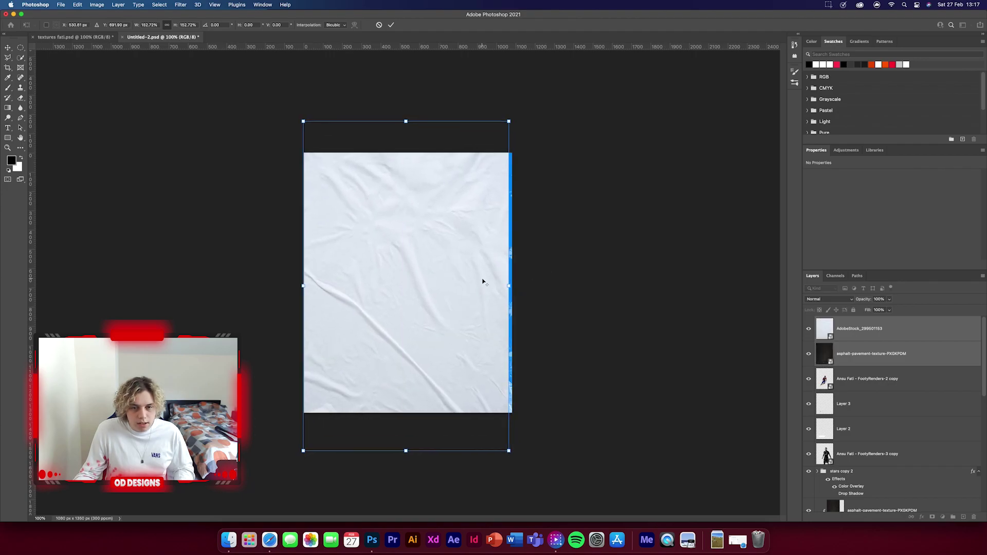
pyautogui.keyDown('alt'); pyautogui.click(510, 285); pyautogui.keyUp('alt')
pyautogui.moveTo(509, 286); pyautogui.dragTo(530, 286)
pyautogui.press('super+z')
pyautogui.press('super+z')
pyautogui.press('Return')
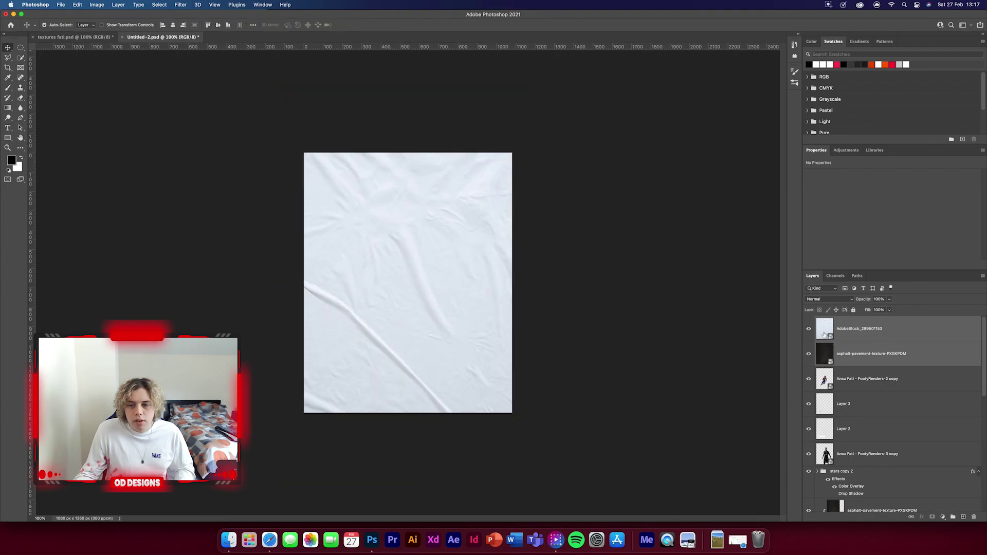
# Hide the paper texture and set the asphalt texture beneath it to Screen blend mode at 30% opacity
pyautogui.click(809, 329)
pyautogui.click(889, 355)
pyautogui.click(829, 299)
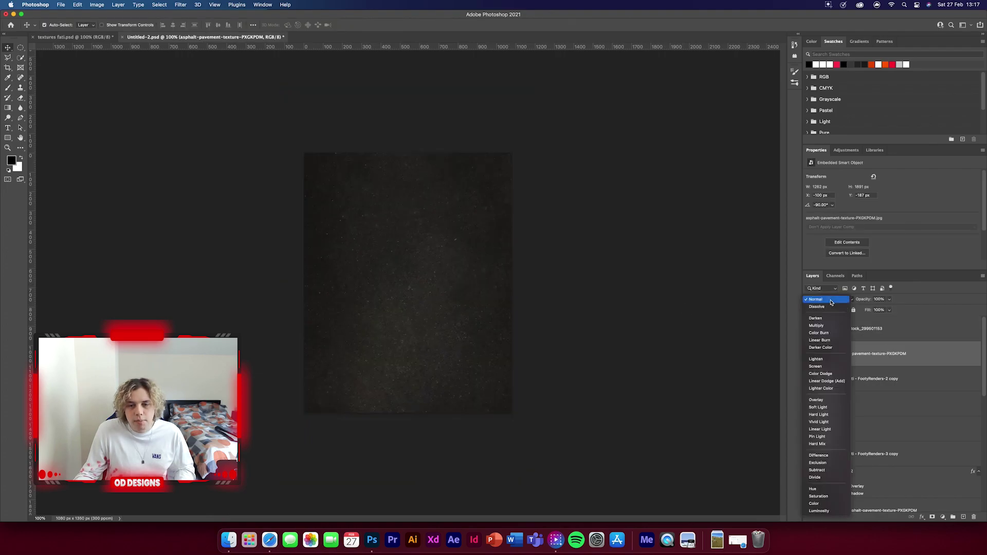
pyautogui.click(816, 366)
pyautogui.moveTo(866, 299); pyautogui.dragTo(844, 302)
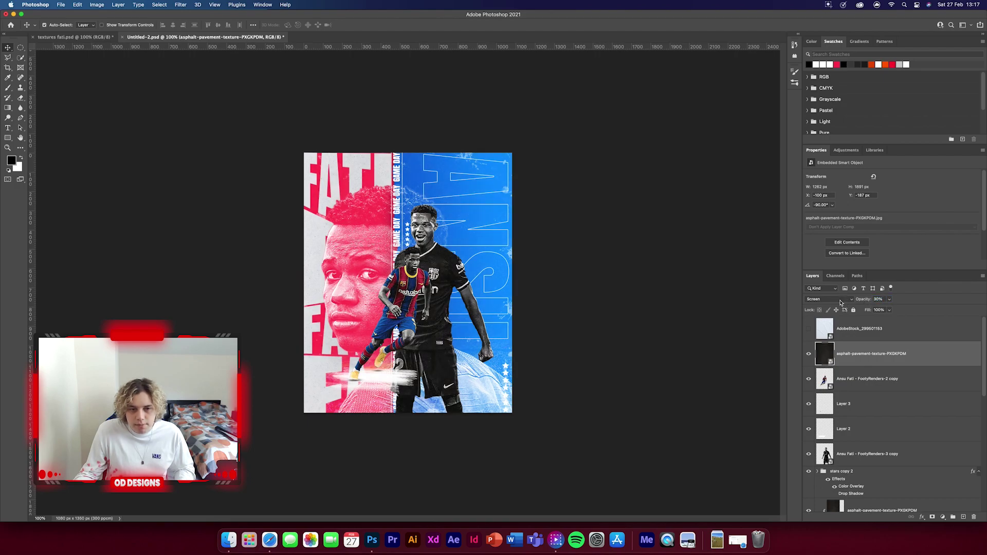
# Show the paper texture layer again and set its blend mode to Multiply
pyautogui.click(905, 329)
pyautogui.click(809, 328)
pyautogui.click(829, 299)
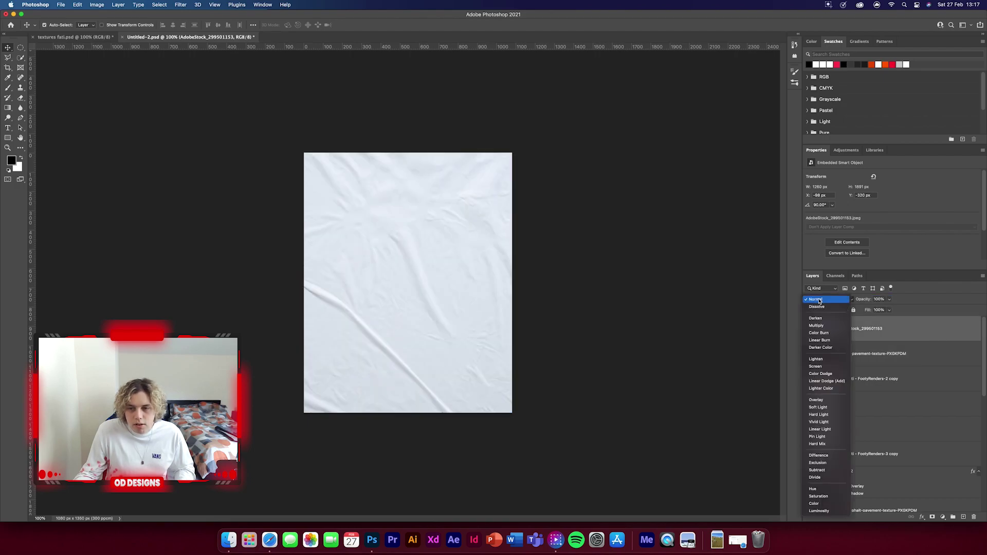
pyautogui.click(817, 326)
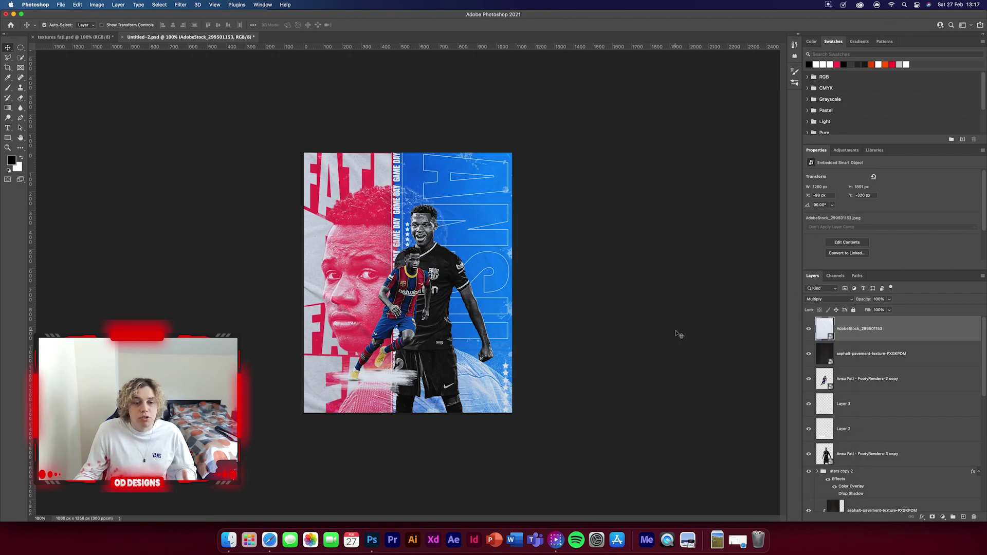